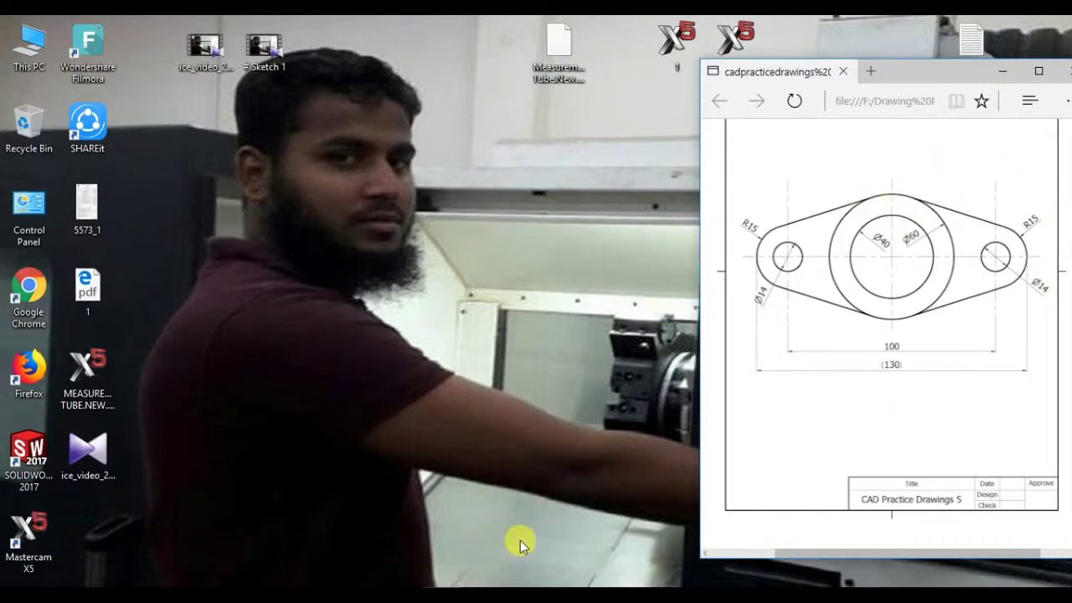
# - Create a new Part document and start Sketch1 on the Front Plane
pyautogui.moveTo(479, 593)
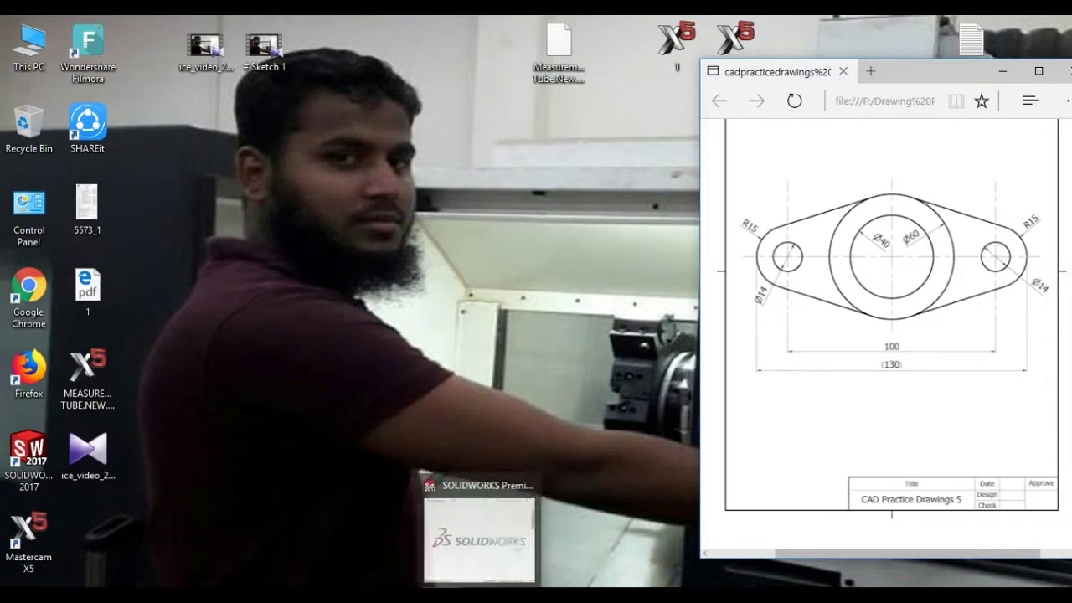
pyautogui.click(479, 540)
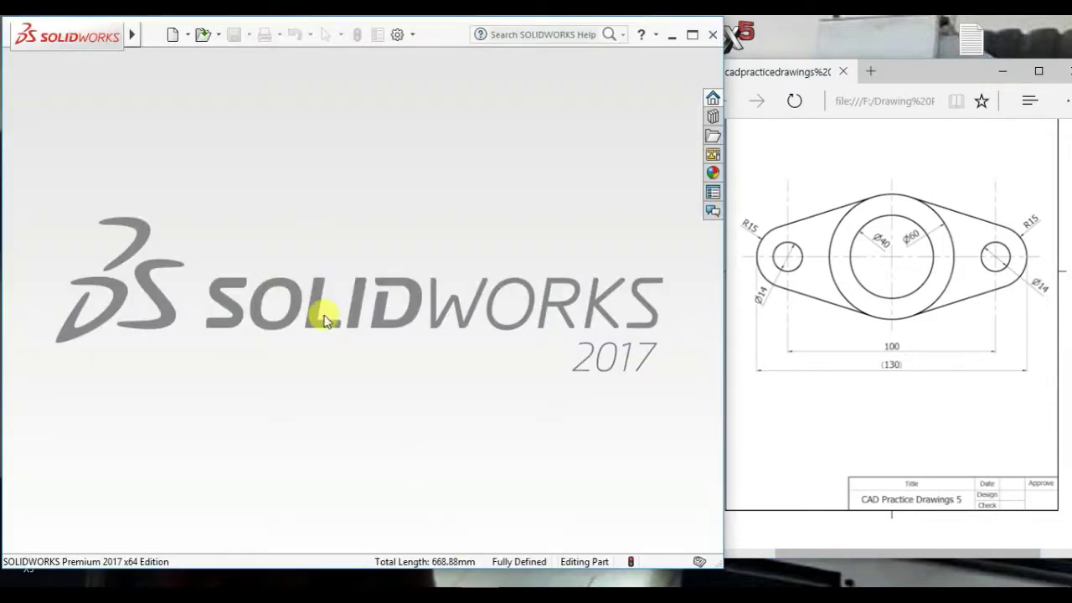
pyautogui.click(172, 37)
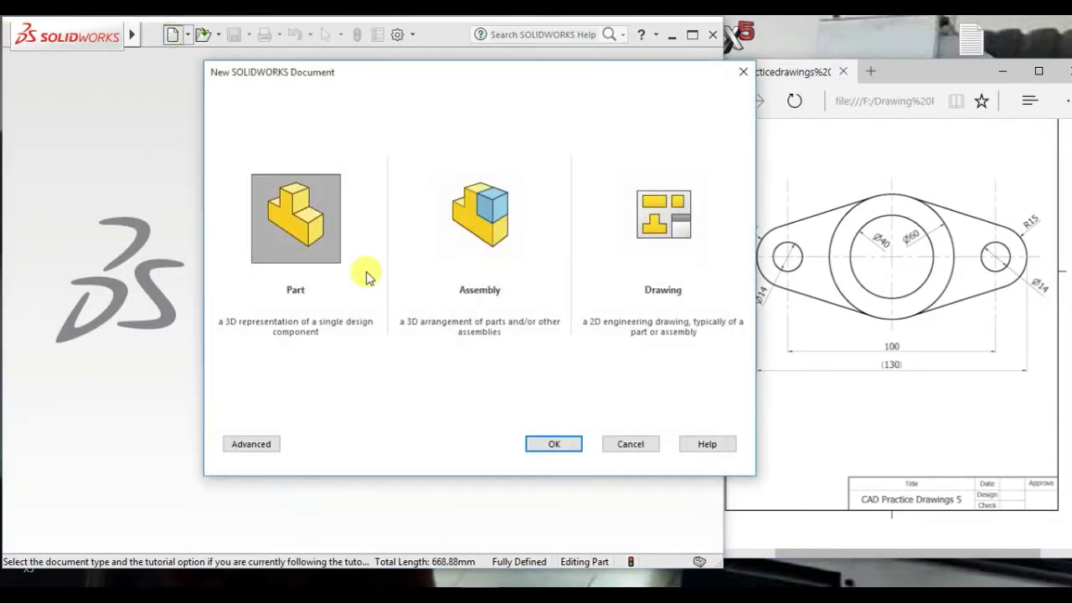
pyautogui.click(567, 448)
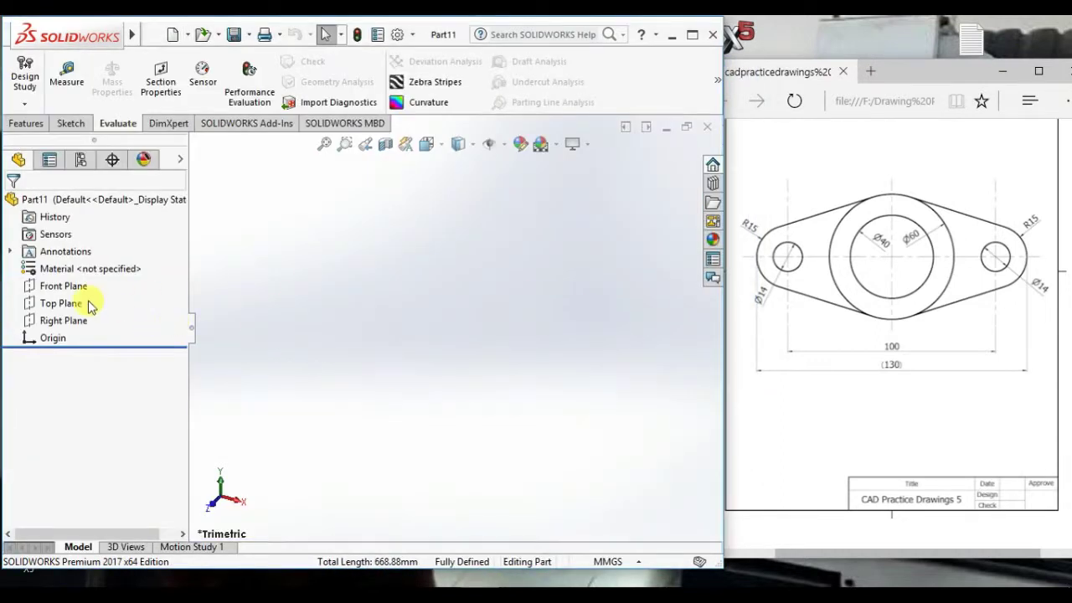
pyautogui.rightClick(61, 293)
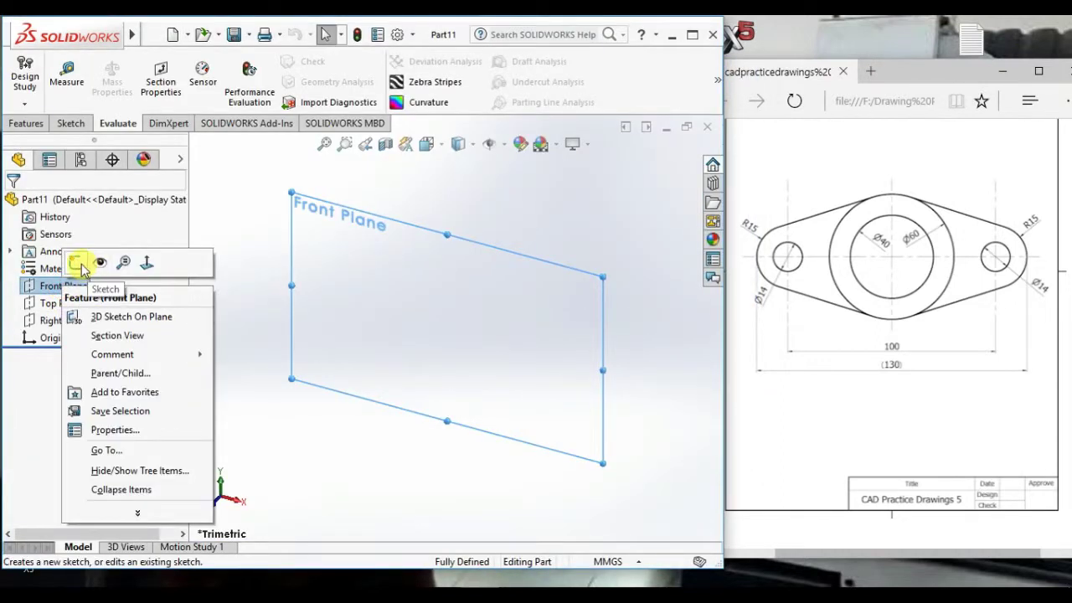
pyautogui.click(77, 264)
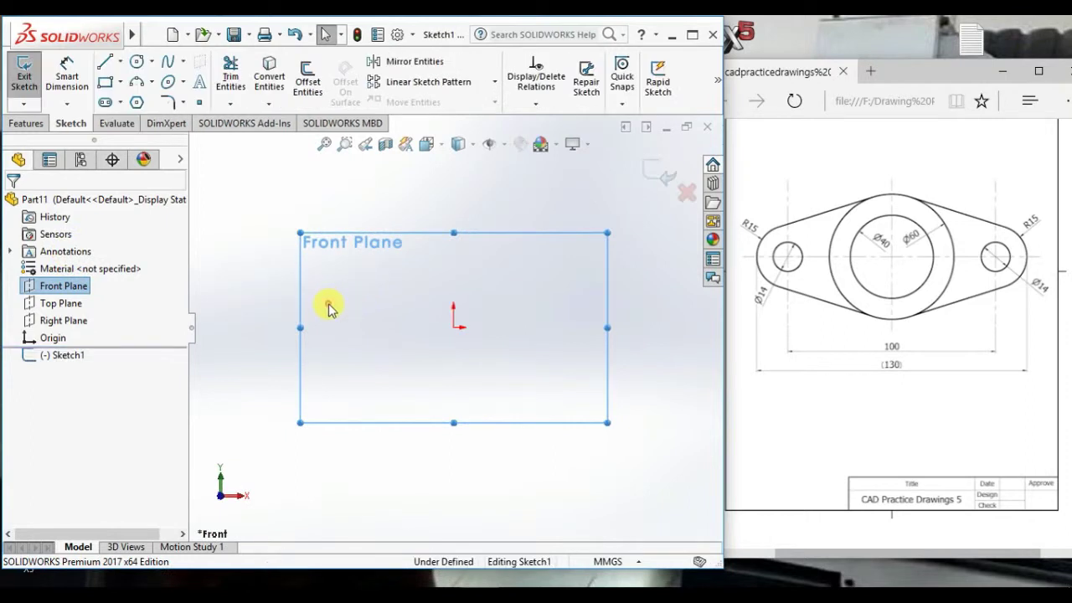
# - Draw an outer and an inner circle, both centred on the sketch origin
pyautogui.moveTo(329, 309); pyautogui.dragTo(652, 310, button='right')
pyautogui.click(454, 326)
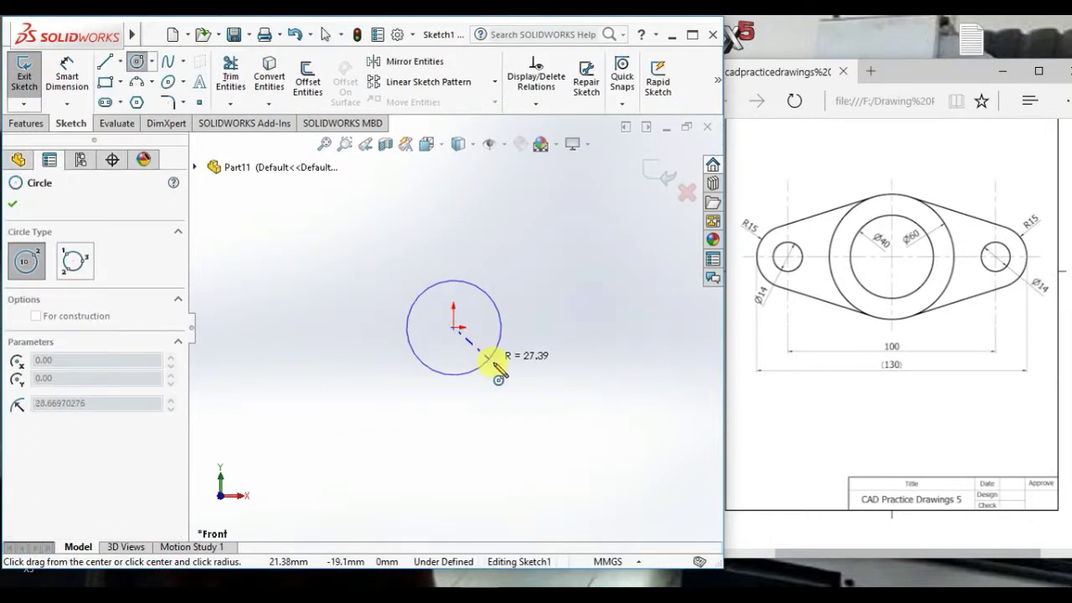
pyautogui.click(503, 361)
pyautogui.click(453, 326)
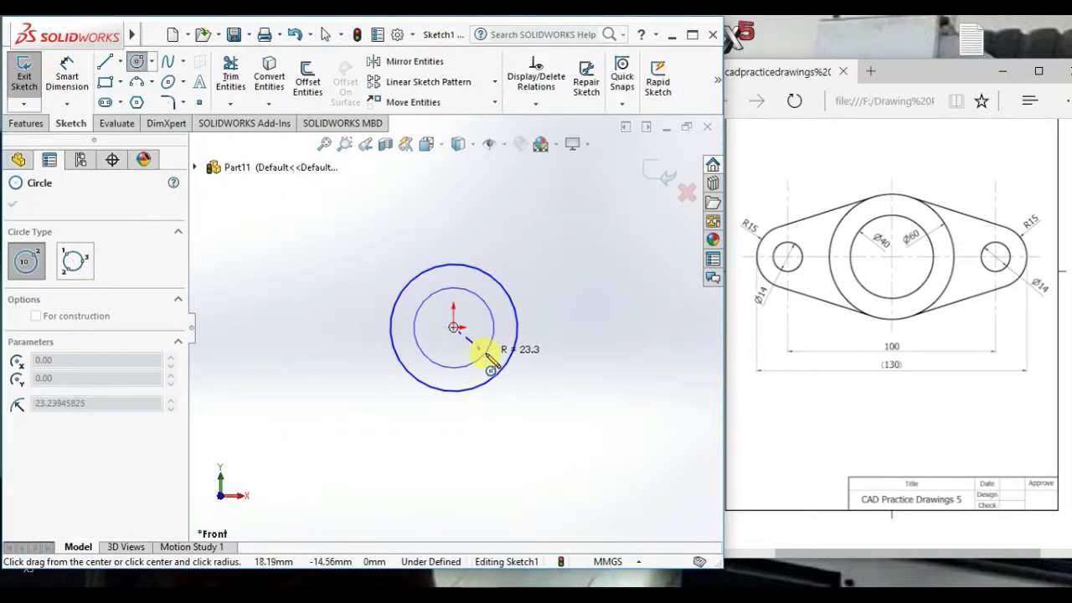
pyautogui.click(485, 354)
# - Dimension the inner circle Ø40 and the outer circle Ø60
pyautogui.moveTo(578, 450); pyautogui.dragTo(574, 189, button='right')
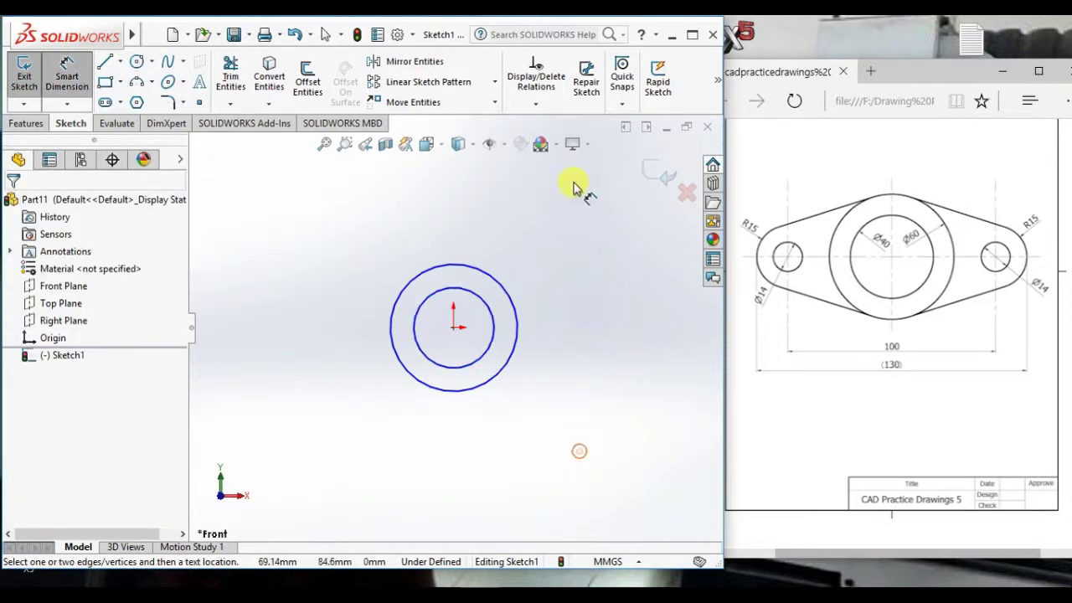
pyautogui.click(429, 297)
pyautogui.click(358, 262)
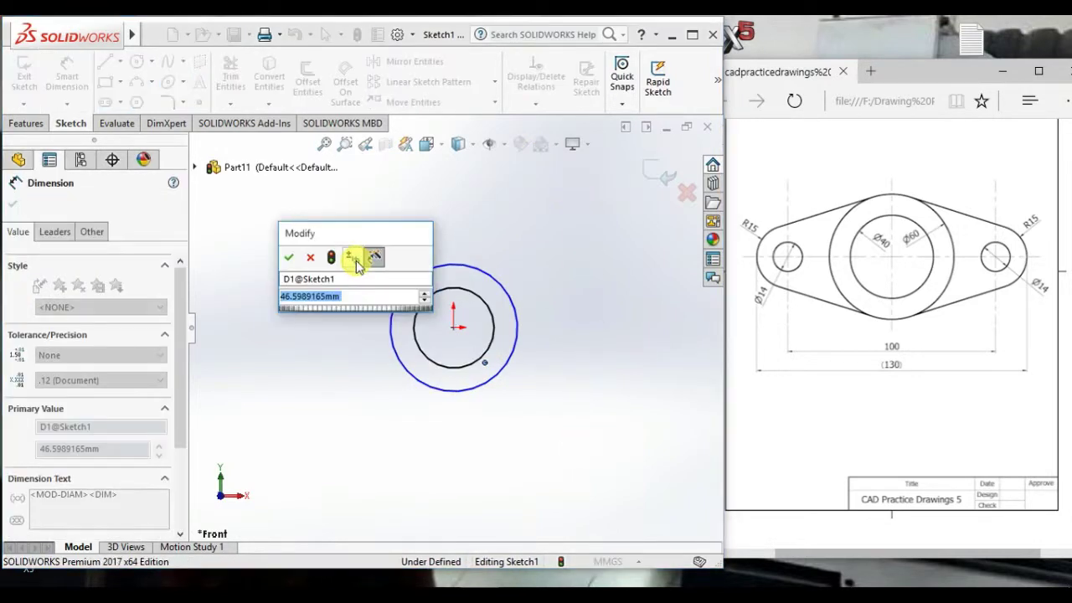
pyautogui.write('40')
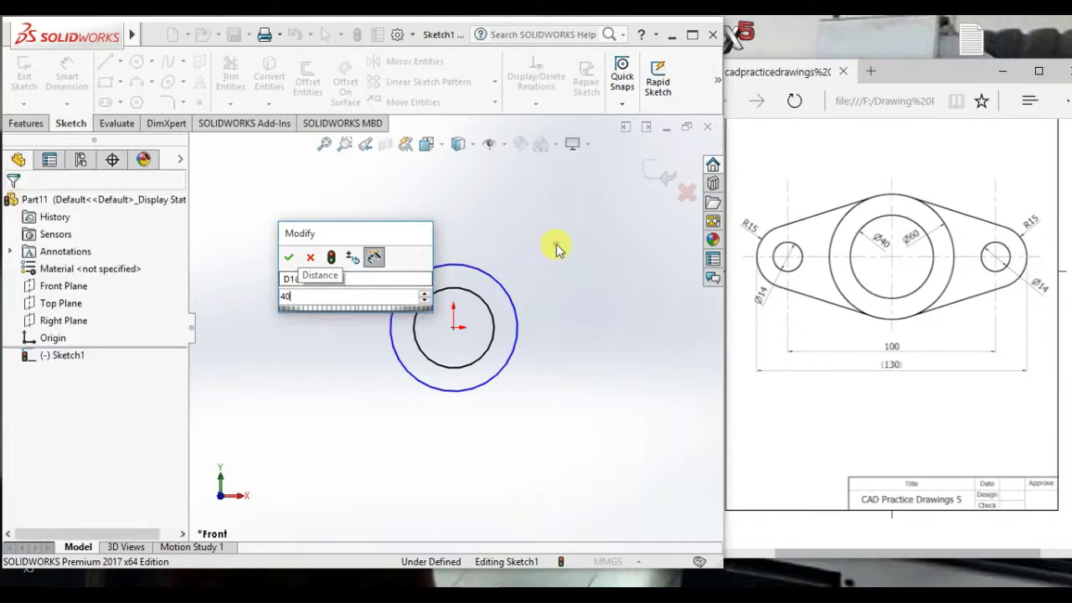
pyautogui.press('Return')
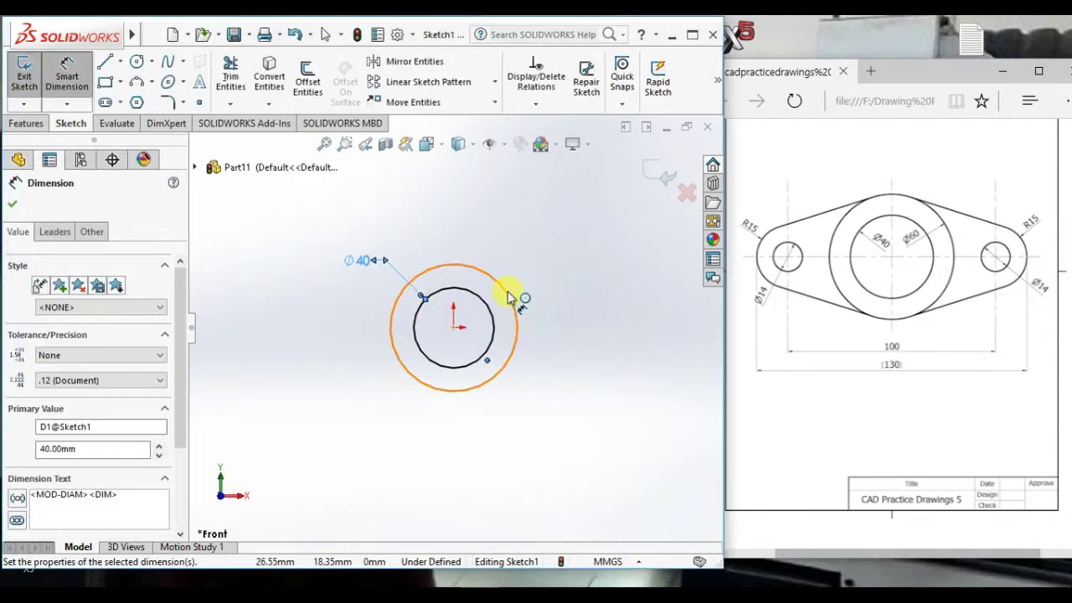
pyautogui.click(507, 291)
pyautogui.click(543, 239)
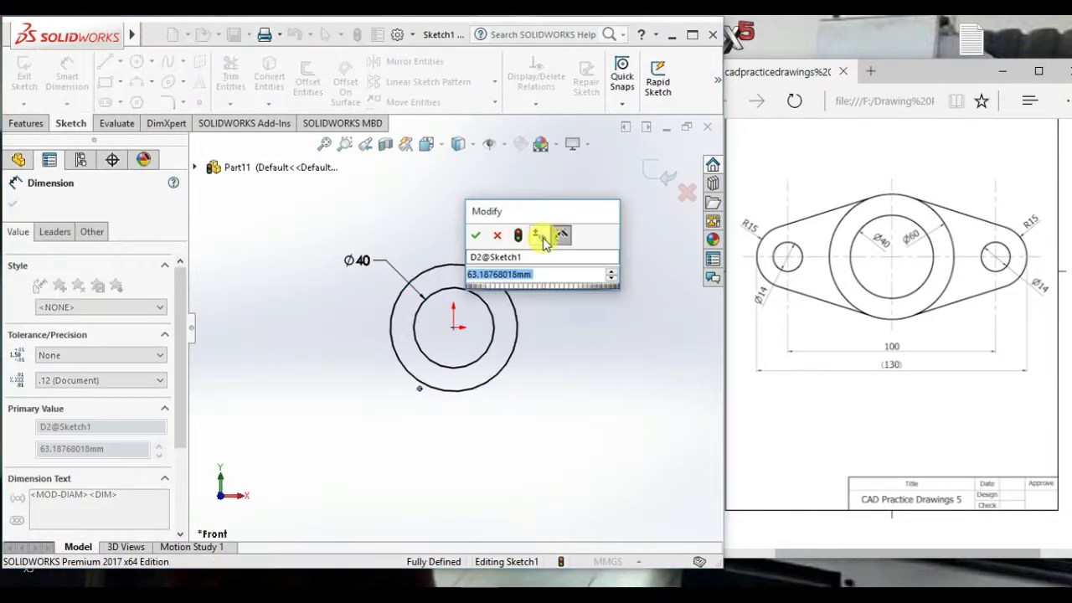
pyautogui.write('60')
pyautogui.press('Return')
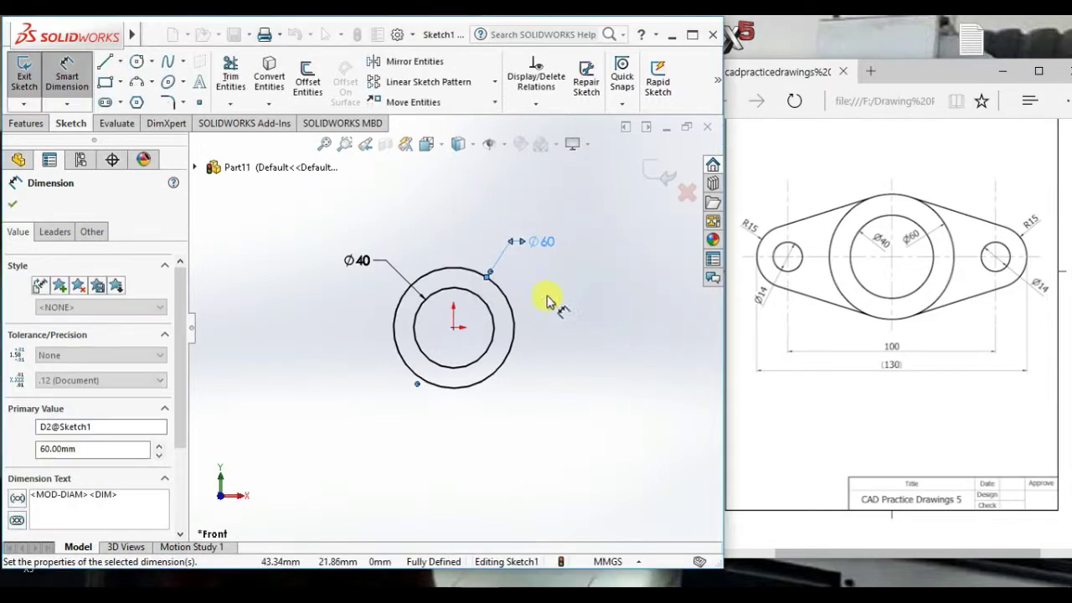
pyautogui.click(616, 376)
# - Draw a horizontal centerline to the right and a vertical centerline downward from the origin
pyautogui.click(120, 61)
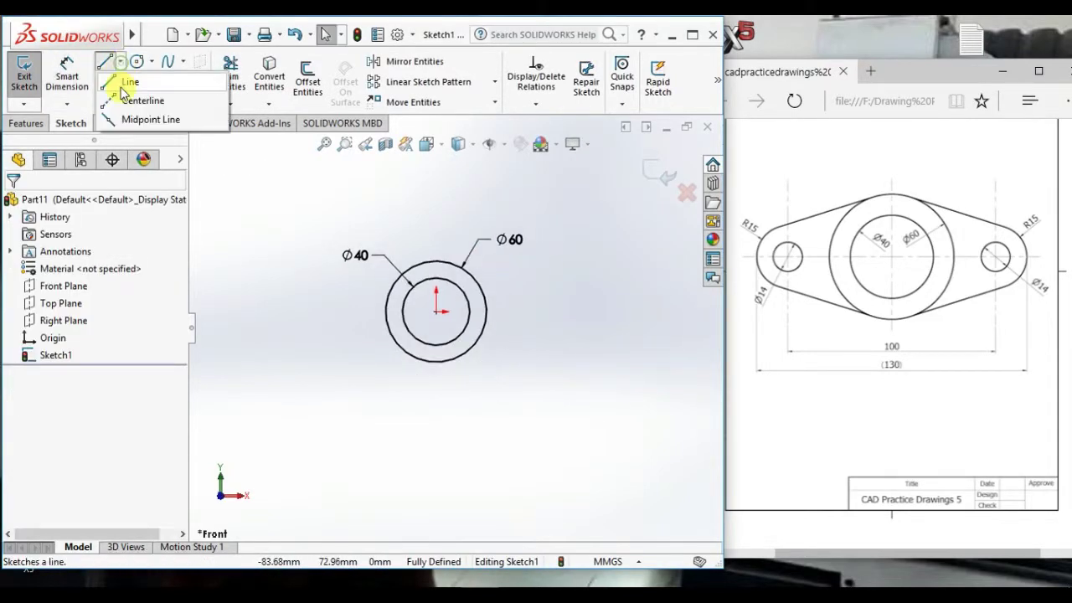
pyautogui.click(146, 96)
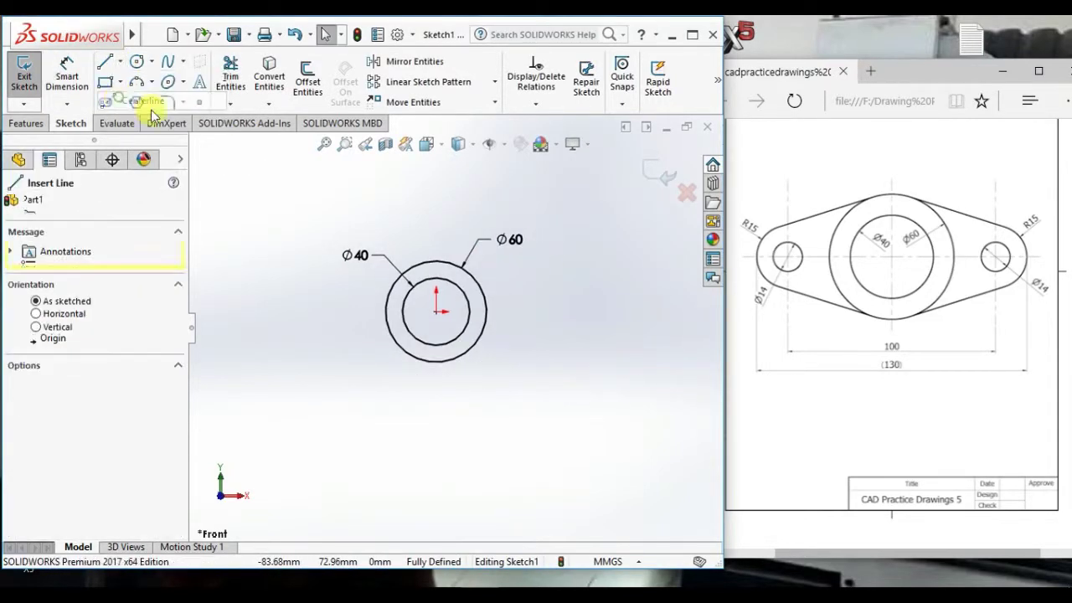
pyautogui.click(436, 312)
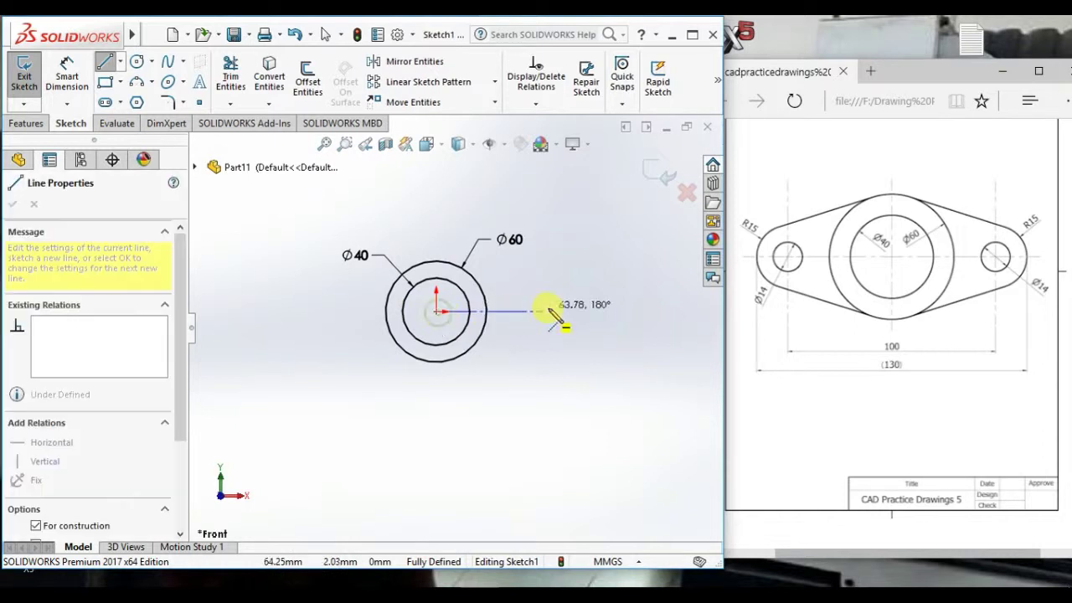
pyautogui.click(605, 311)
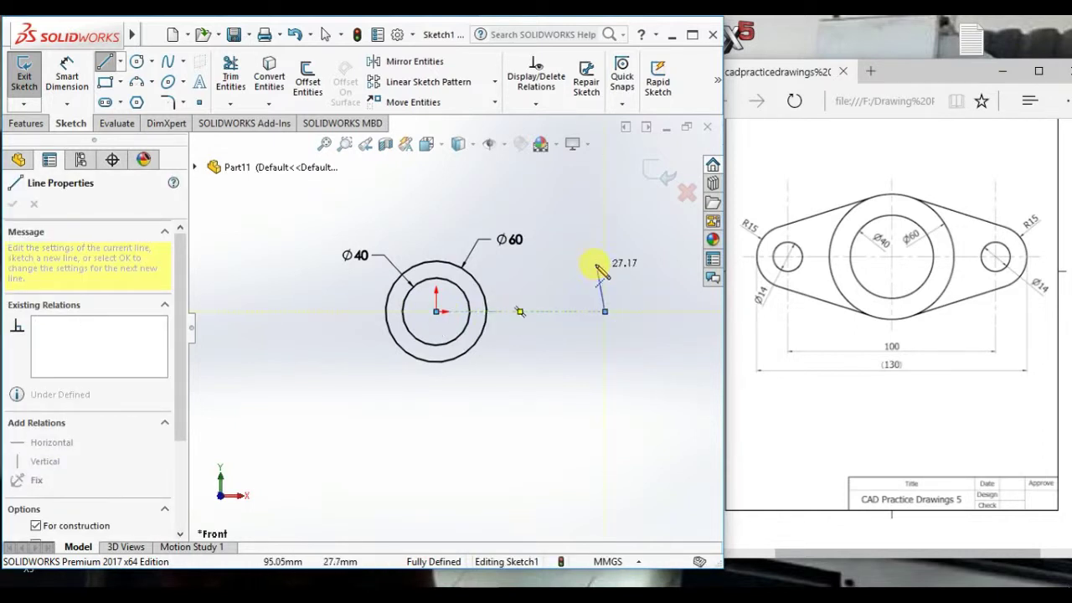
pyautogui.press('Escape')
pyautogui.click(436, 311)
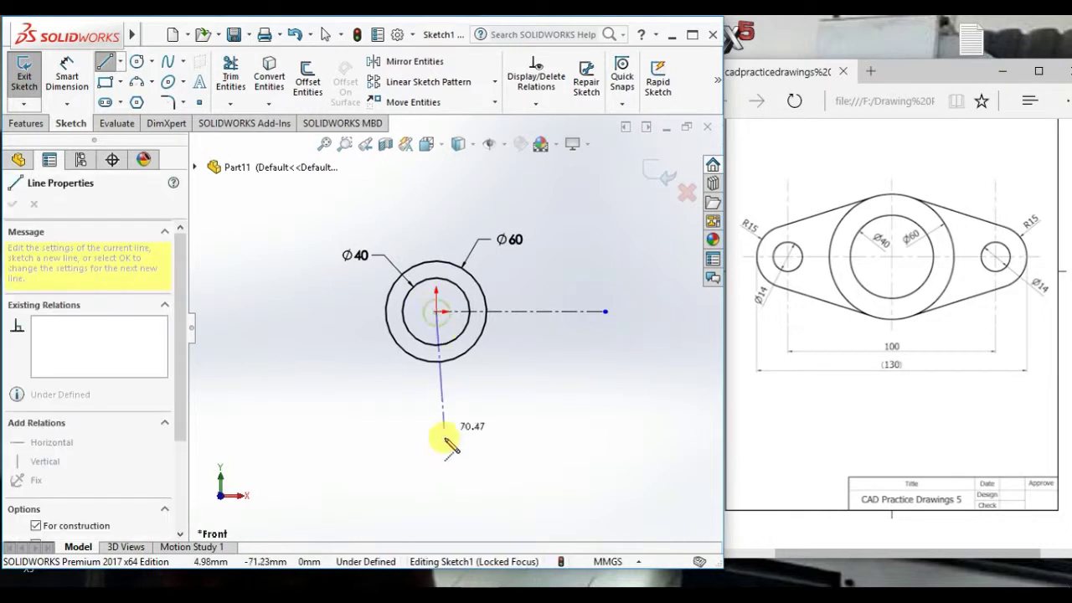
pyautogui.click(436, 448)
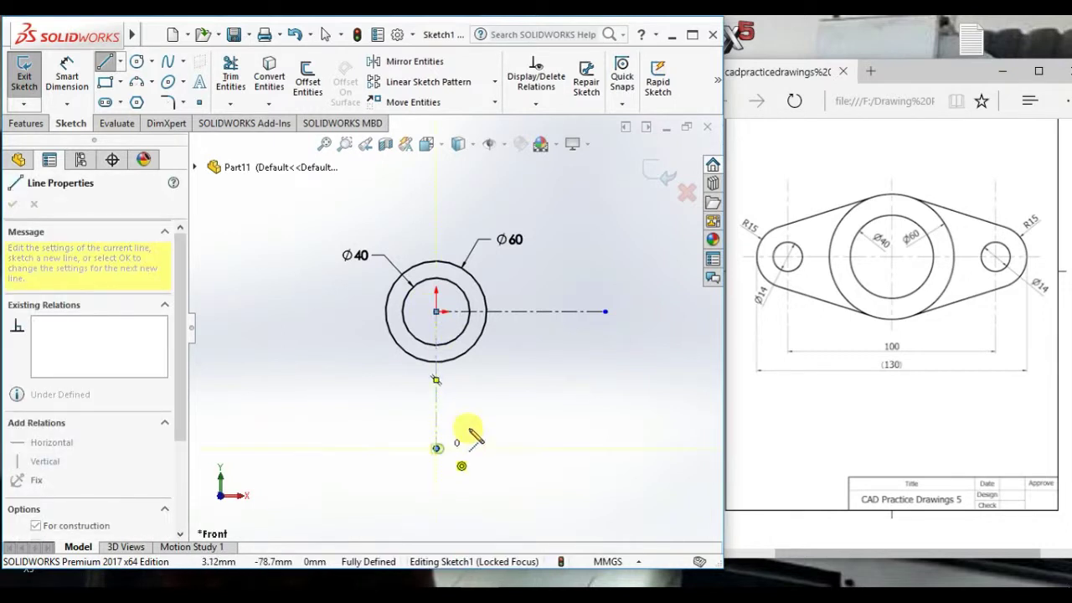
pyautogui.rightClick(551, 249)
pyautogui.click(584, 262)
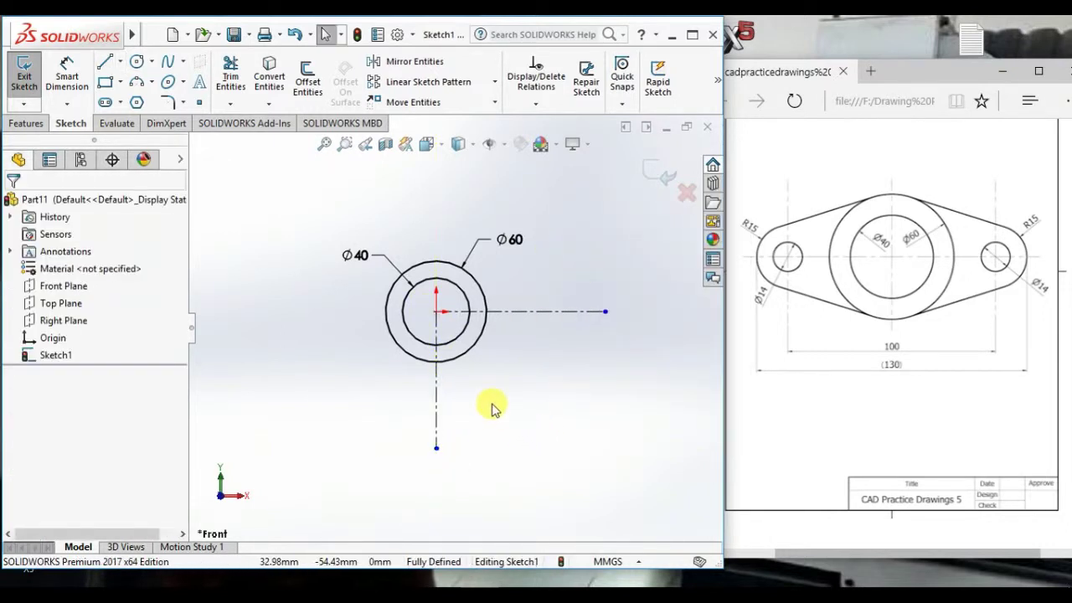
pyautogui.moveTo(492, 408); pyautogui.dragTo(661, 416, button='right')
# - Draw a small hole circle and a larger lug circle concentric at the horizontal centerline's right end
pyautogui.click(578, 312)
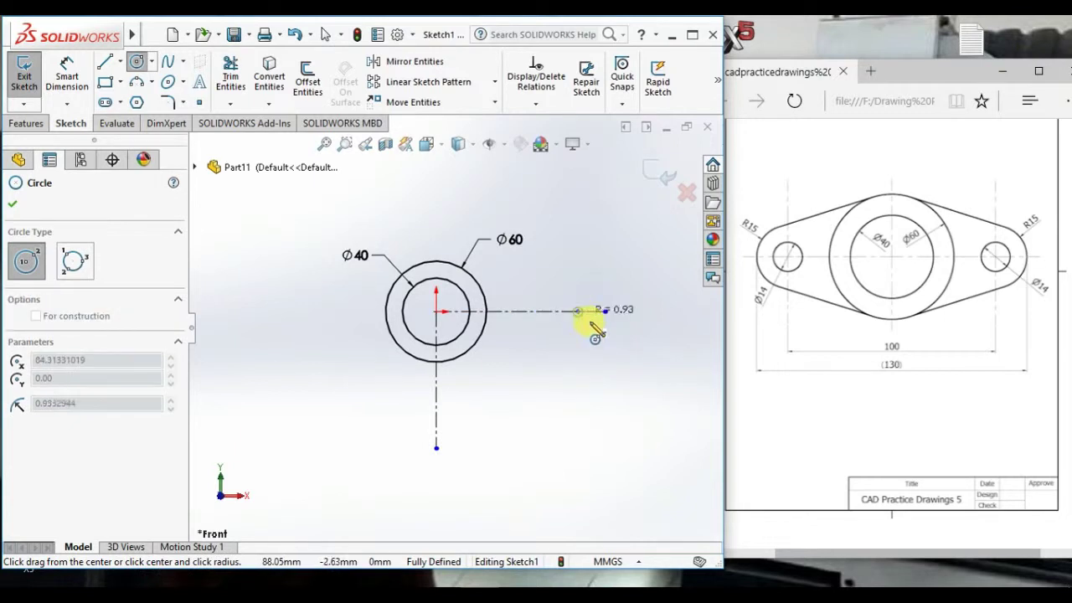
pyautogui.click(587, 326)
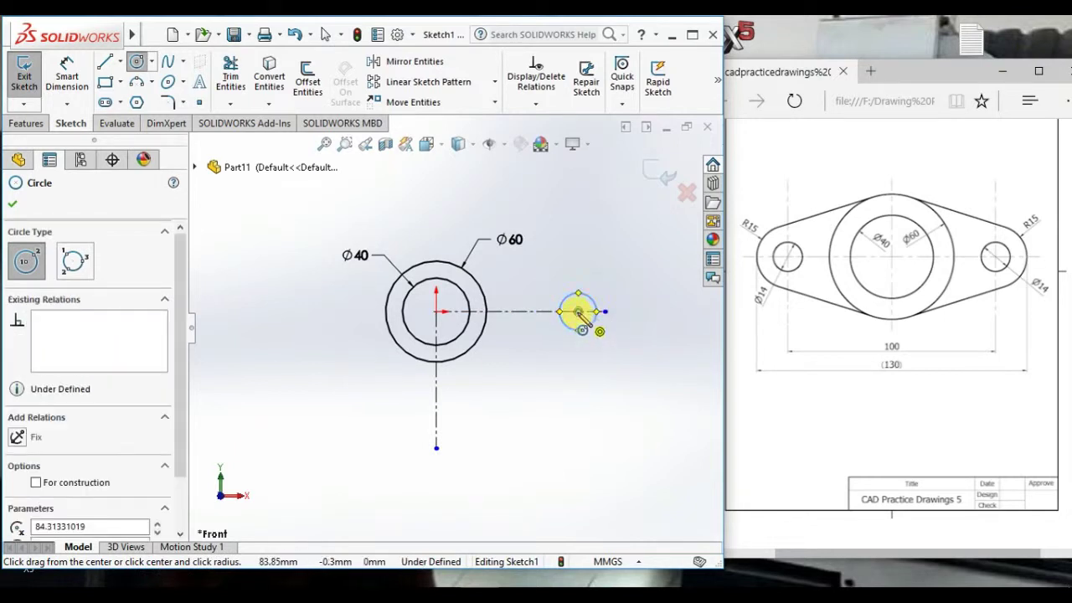
pyautogui.click(578, 312)
pyautogui.click(602, 347)
# - Dimension the small hole circle to Ø14
pyautogui.moveTo(641, 503); pyautogui.dragTo(622, 258, button='right')
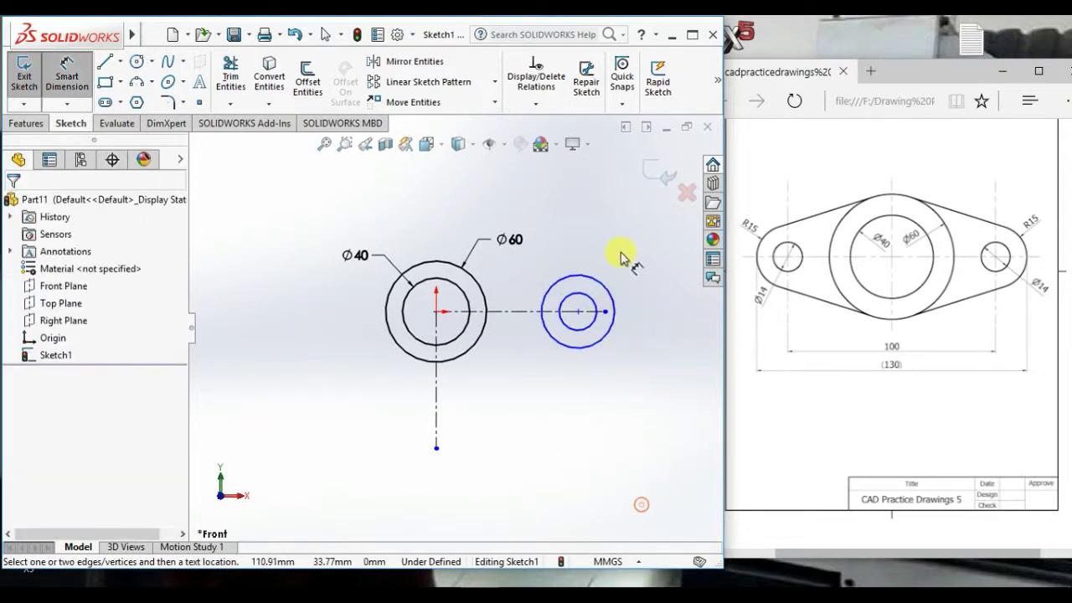
pyautogui.click(594, 306)
pyautogui.click(645, 360)
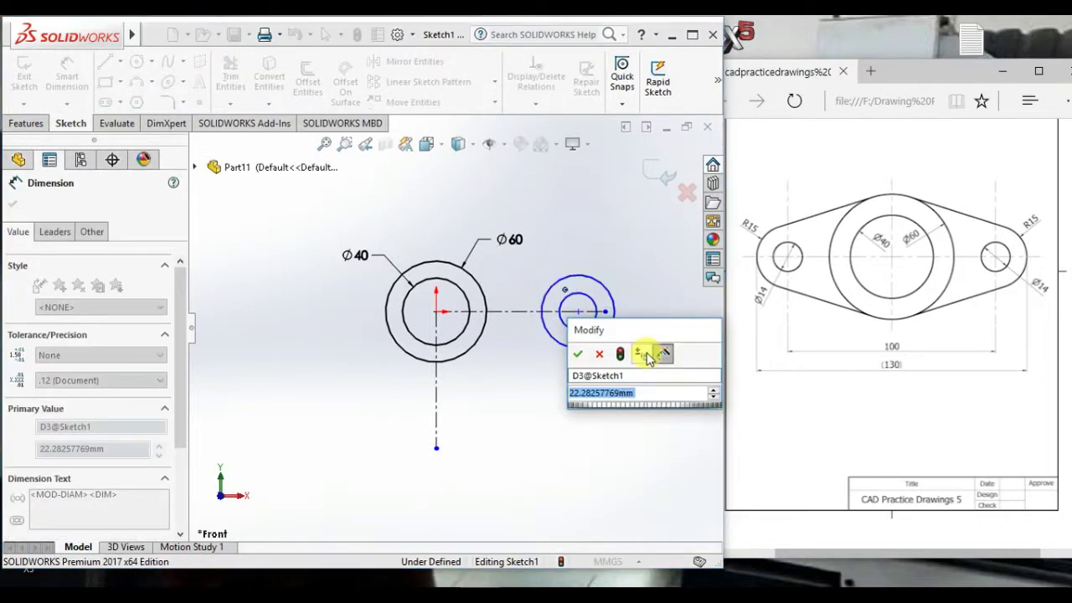
pyautogui.write('14')
pyautogui.press('Return')
pyautogui.click(600, 464)
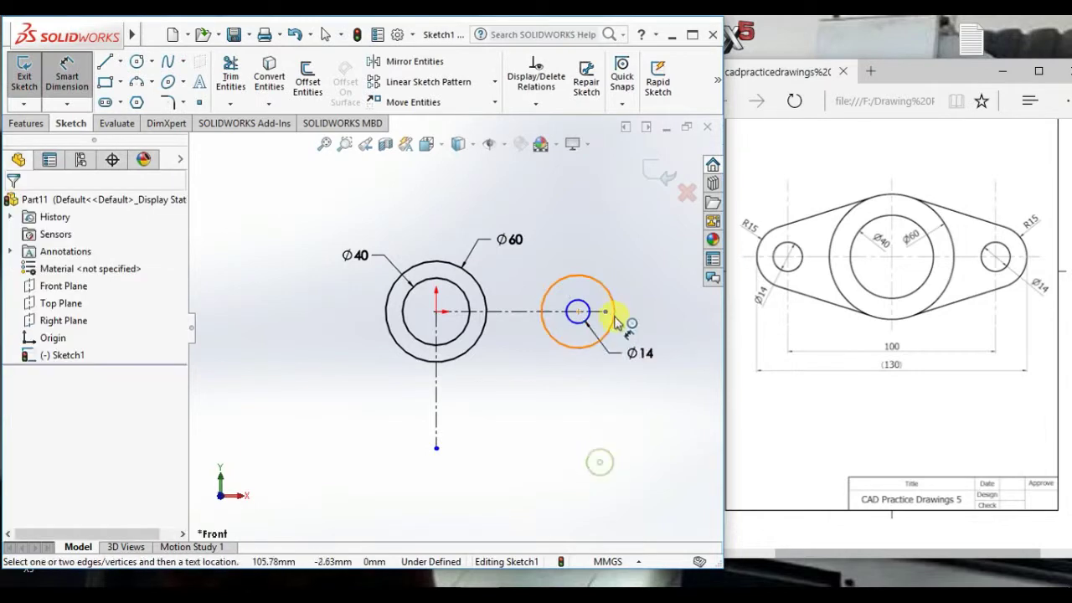
# - Dimension the lug circle 30 mm, show it as a radius, and place the R15 label beside the lug
pyautogui.click(616, 309)
pyautogui.click(649, 250)
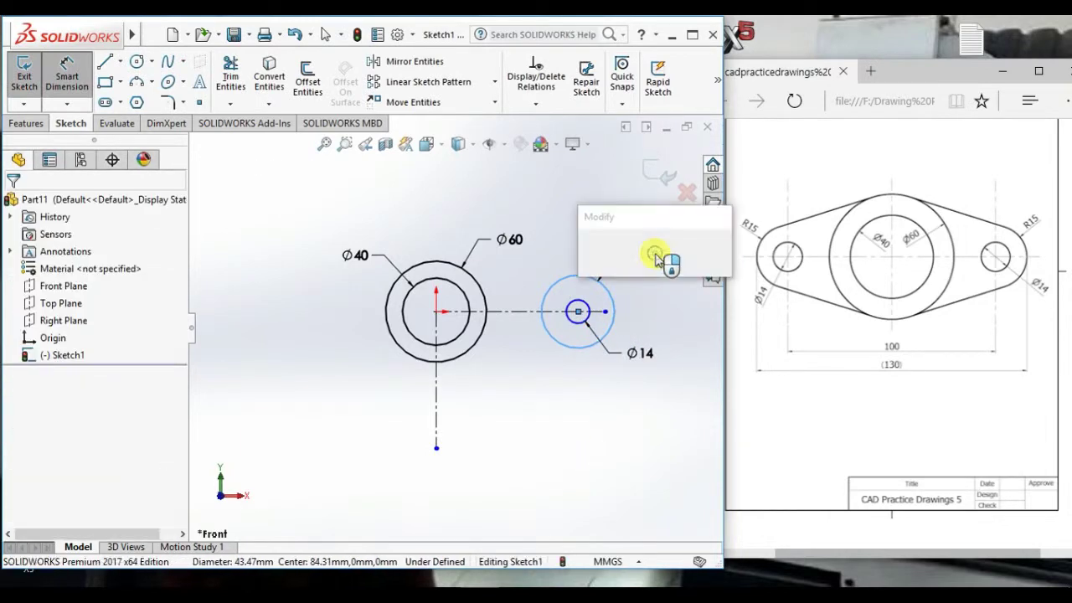
pyautogui.write('30')
pyautogui.press('Return')
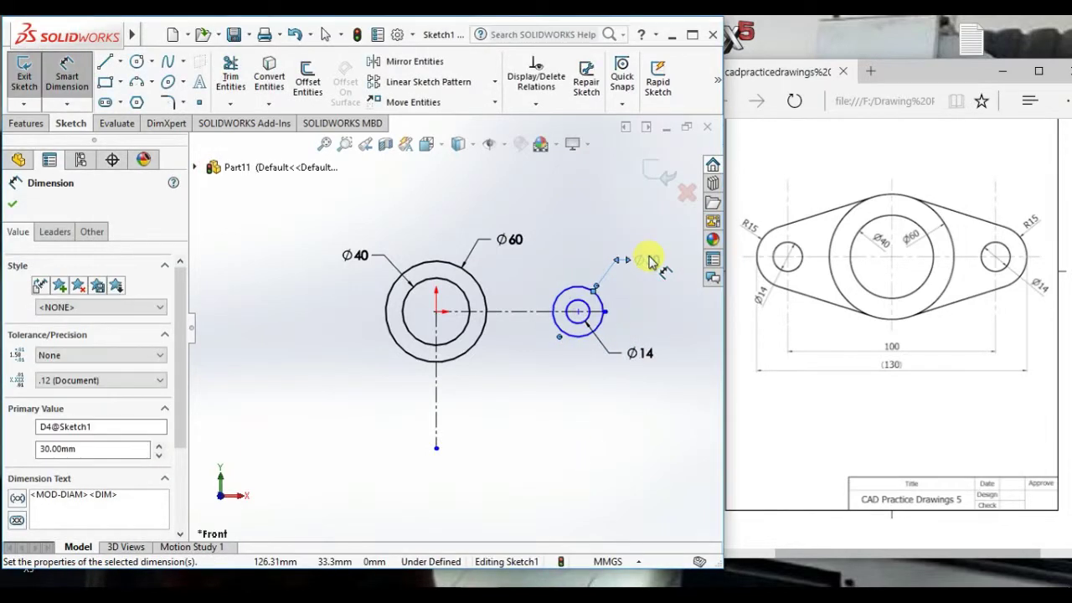
pyautogui.rightClick(648, 255)
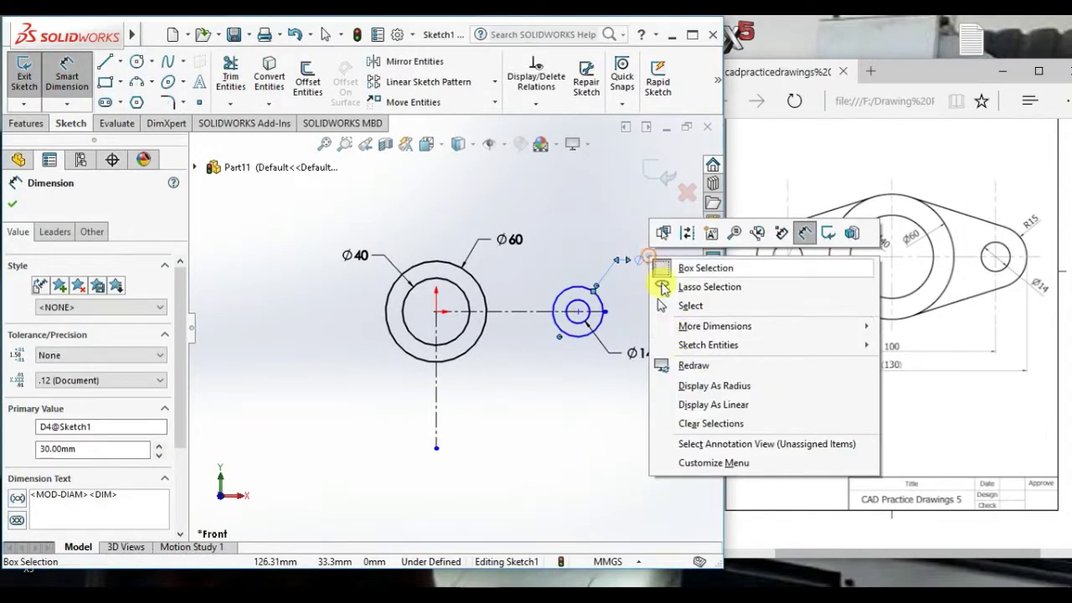
pyautogui.click(691, 387)
pyautogui.moveTo(649, 267); pyautogui.dragTo(662, 288)
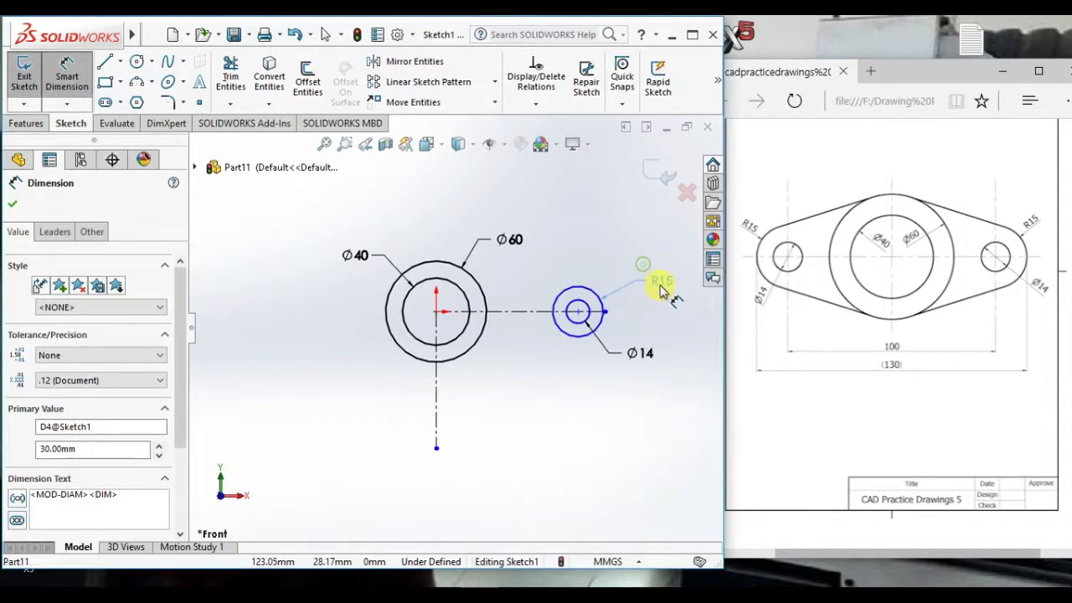
pyautogui.click(667, 279)
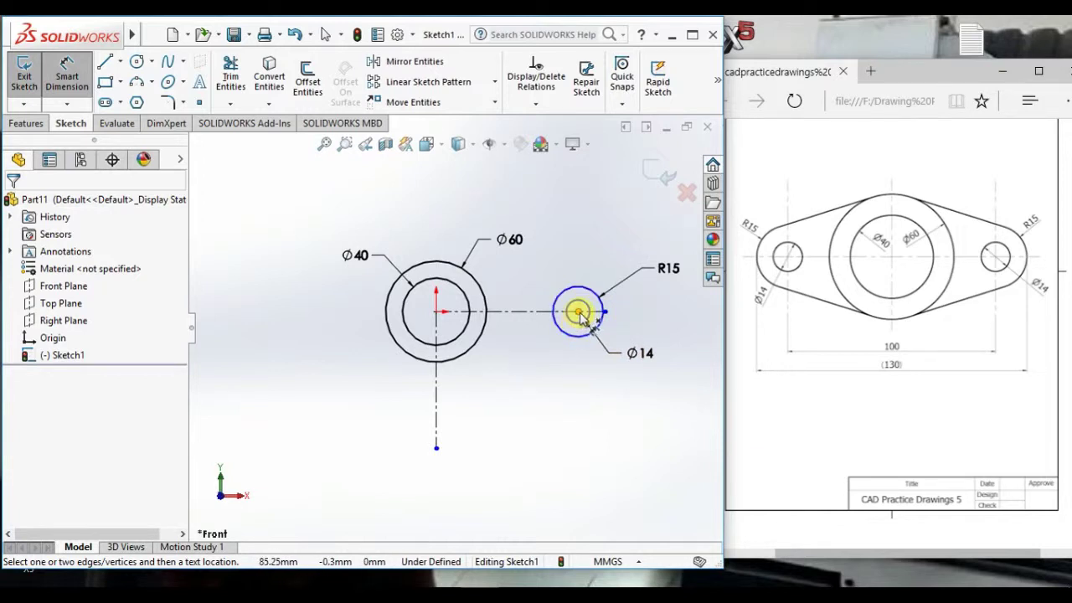
# - Dimension the lug's centre 100 mm from the vertical centerline
pyautogui.click(578, 311)
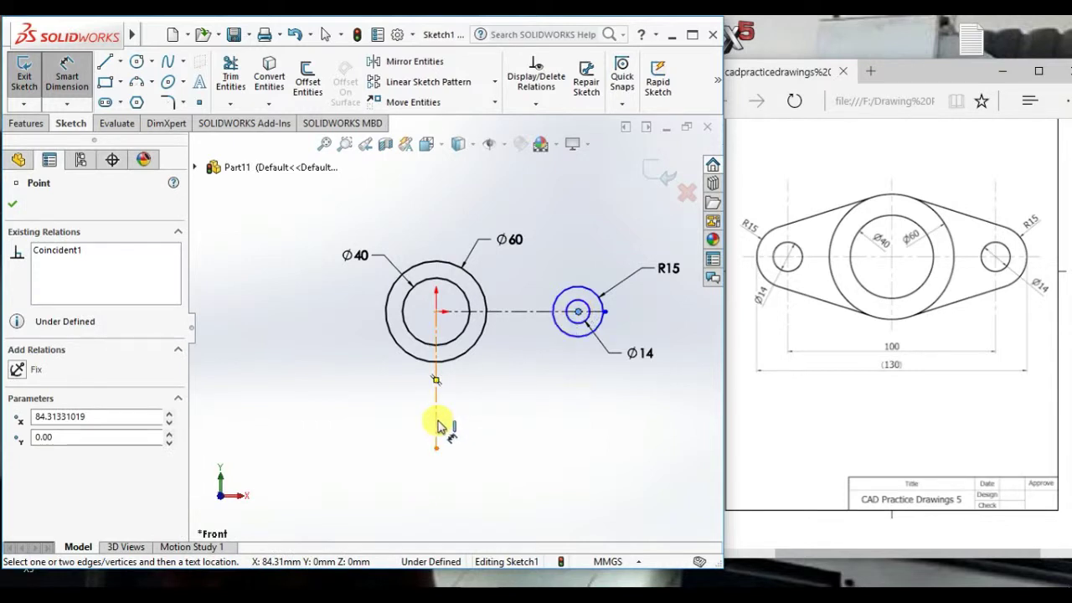
pyautogui.click(435, 423)
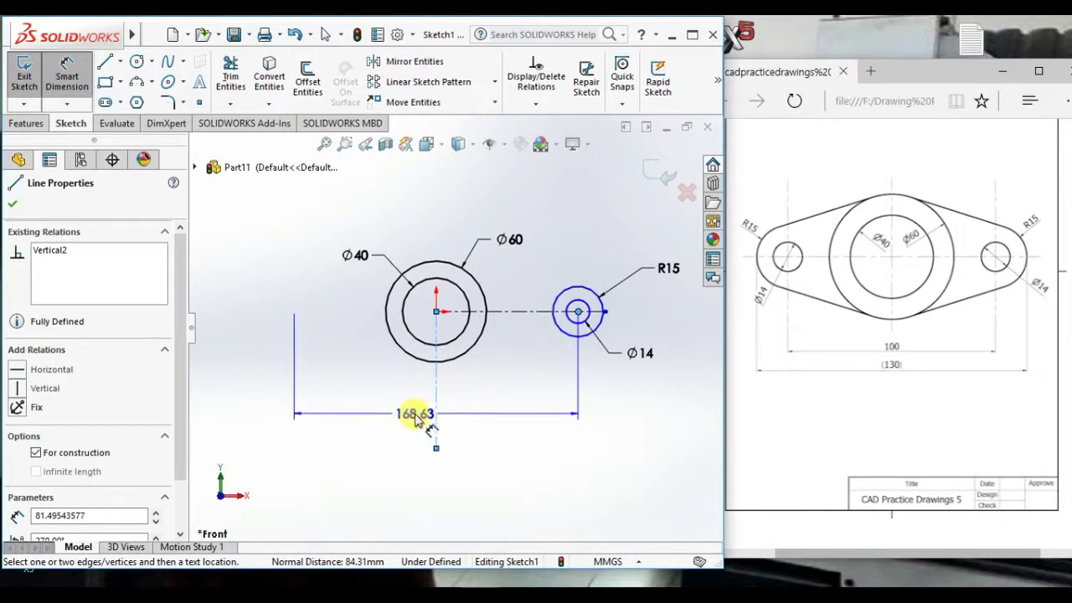
pyautogui.click(413, 419)
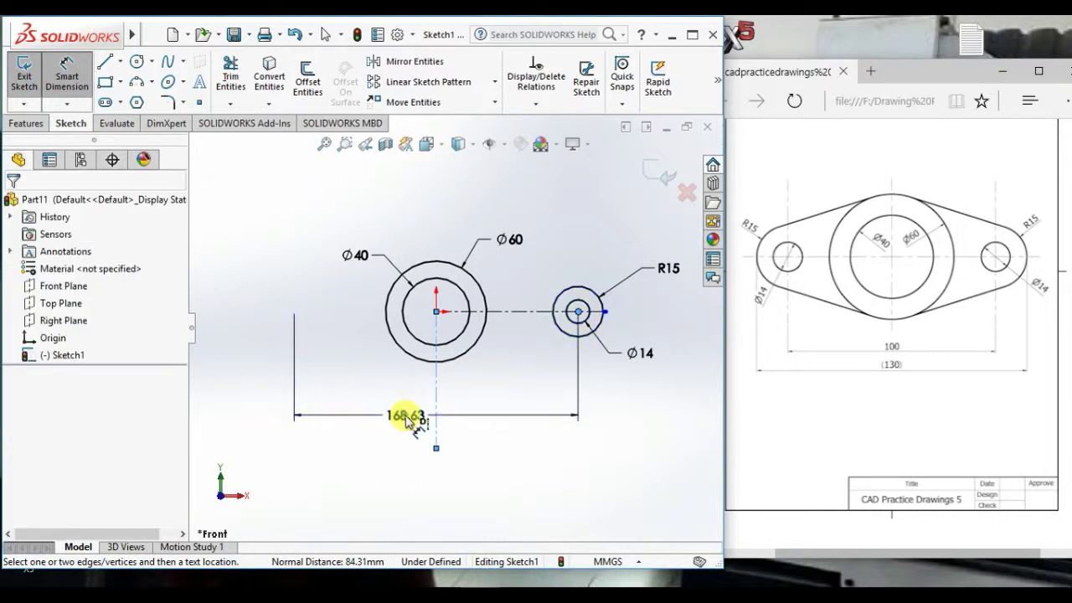
pyautogui.write('100')
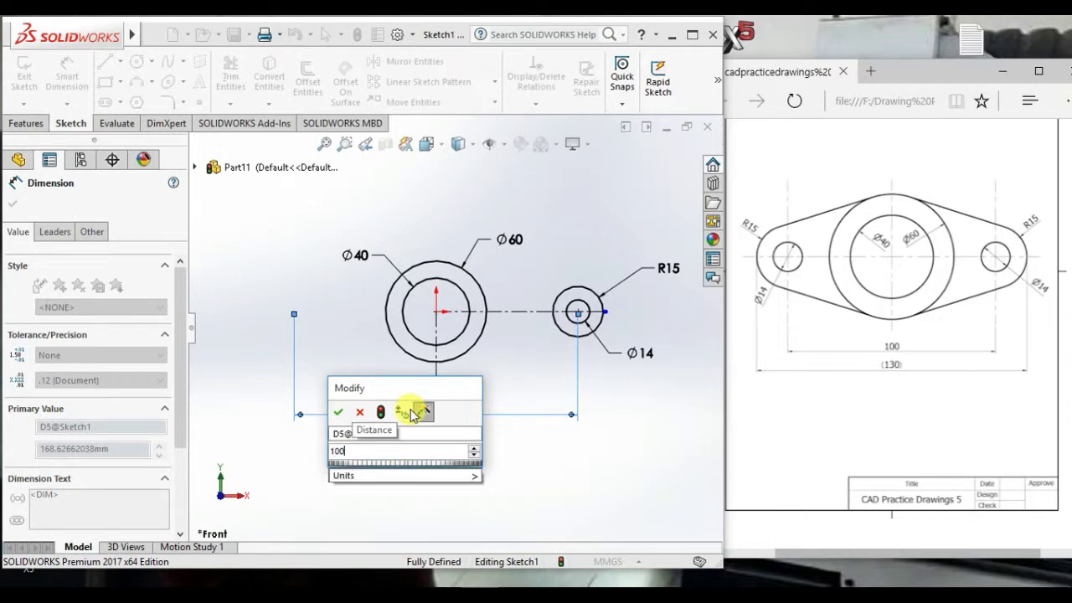
pyautogui.press('Return')
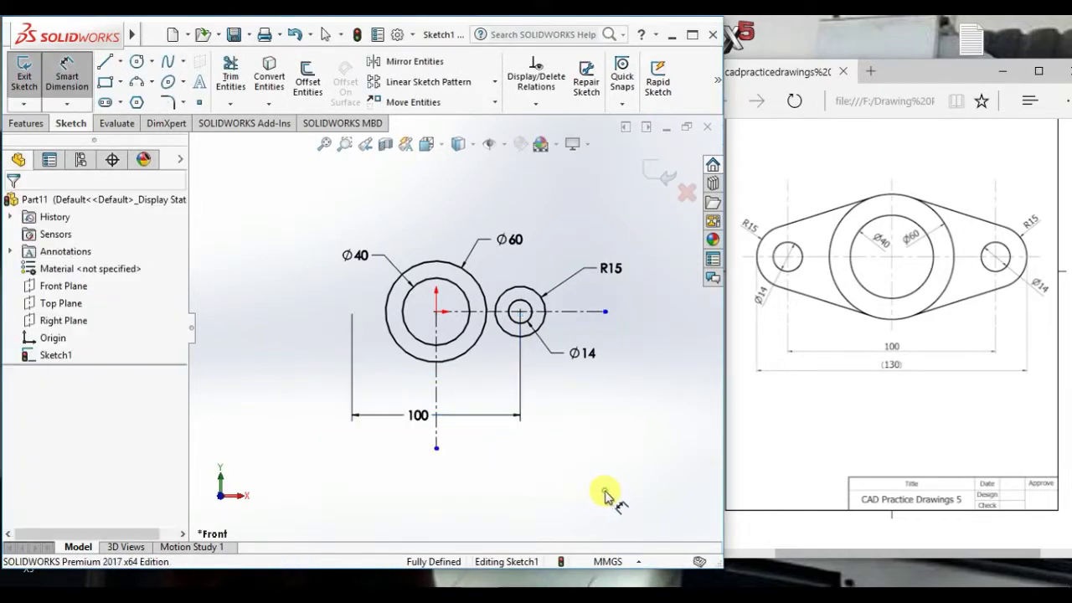
pyautogui.scroll(-3, 526, 308)
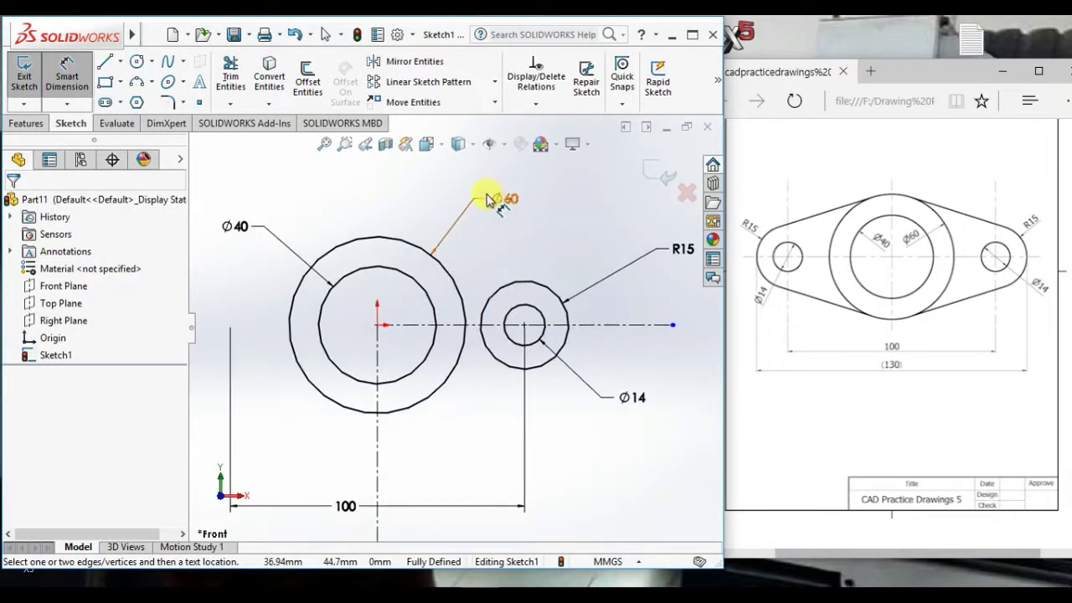
# - Draw an upper line and a lower line between the Ø60 boss and the R15 lug
pyautogui.click(490, 200)
pyautogui.rightClick(317, 183)
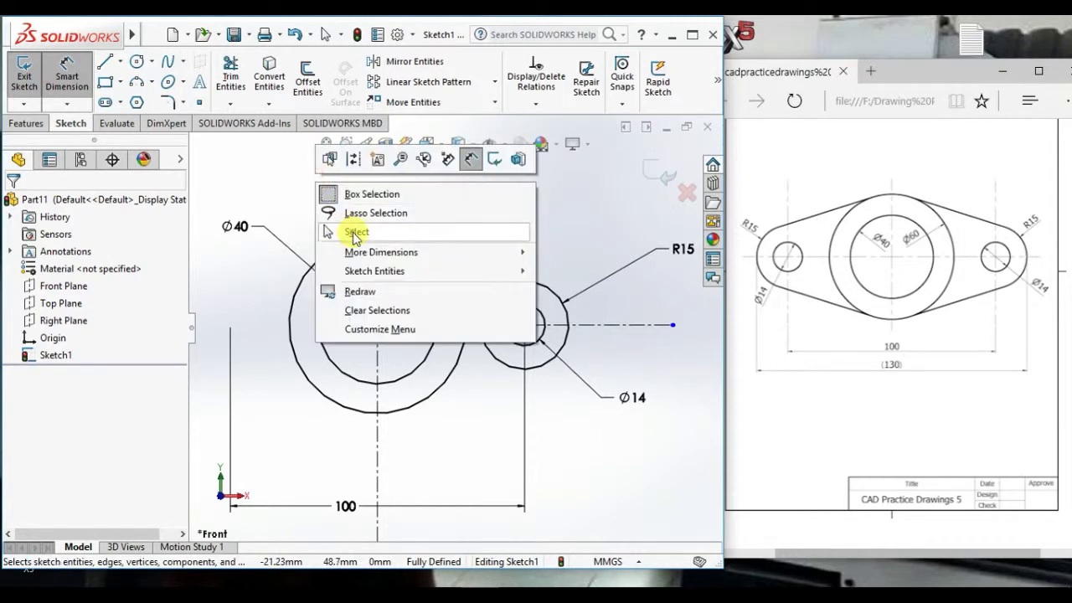
pyautogui.click(355, 232)
pyautogui.click(105, 61)
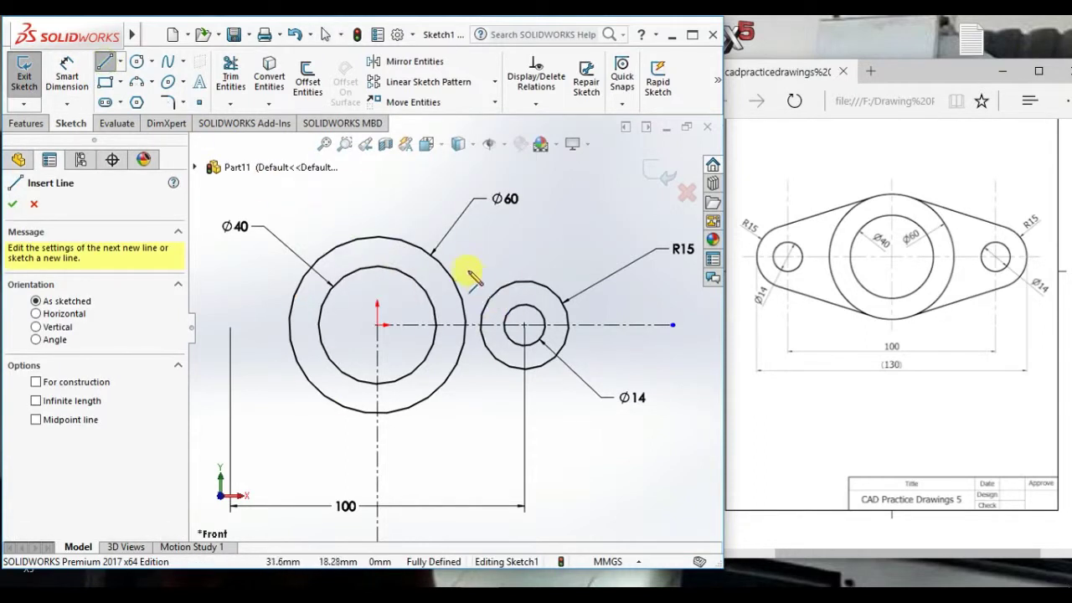
pyautogui.click(421, 202)
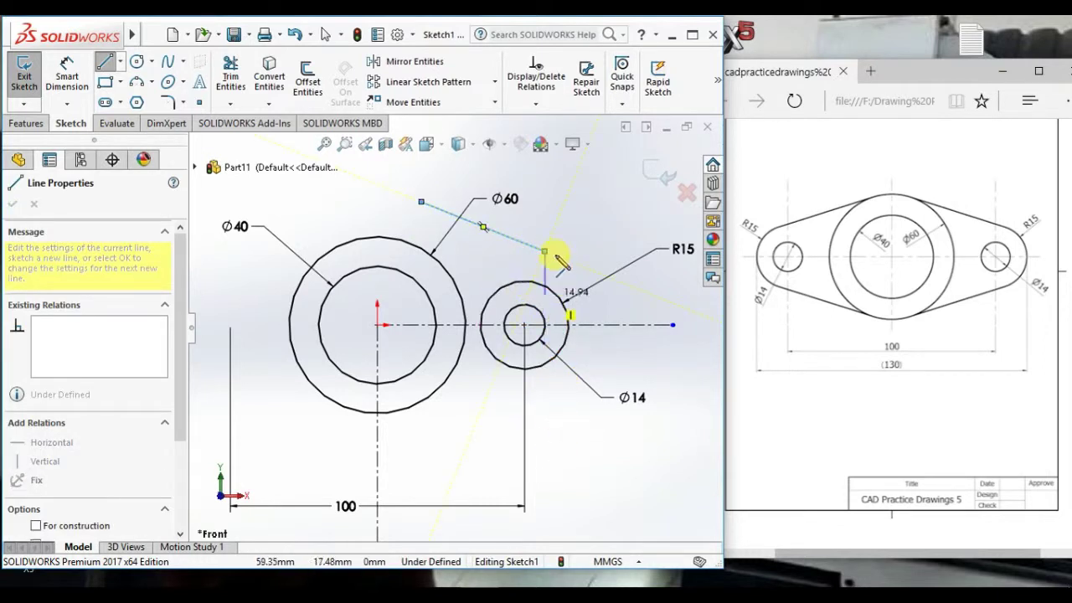
pyautogui.doubleClick(545, 250)
pyautogui.click(555, 381)
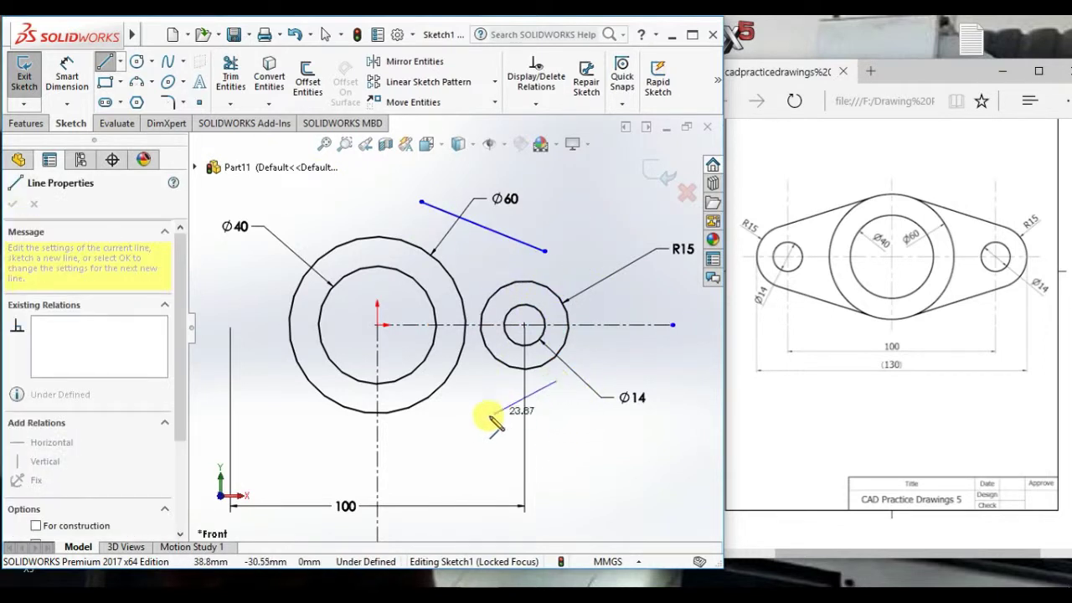
pyautogui.click(427, 433)
pyautogui.rightClick(596, 218)
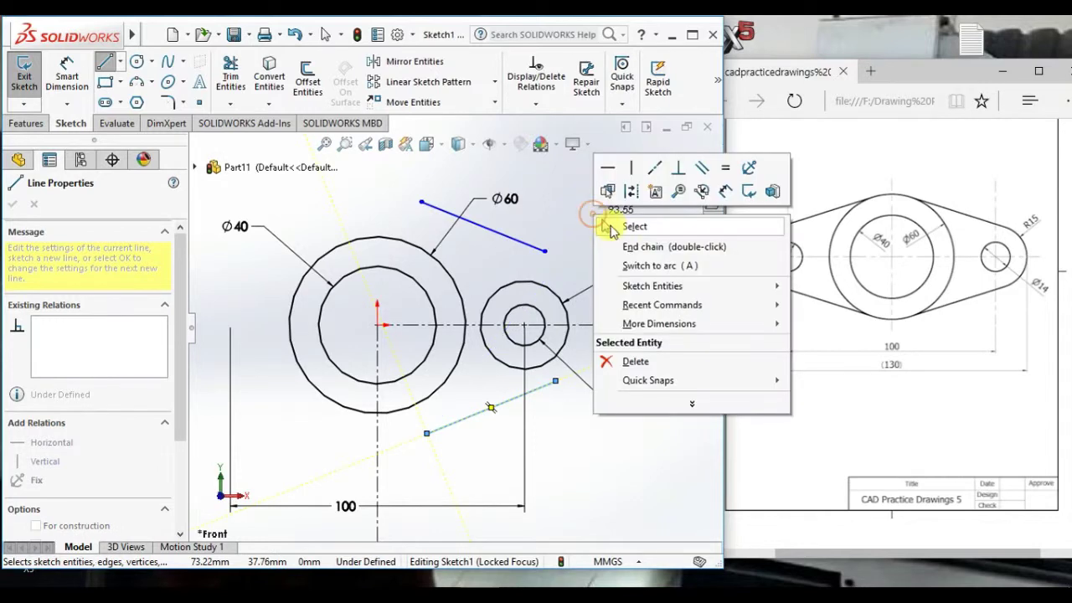
pyautogui.click(624, 222)
# - Make the upper line's ends coincident with the R15 lug circle and the Ø60 circle
pyautogui.click(545, 250)
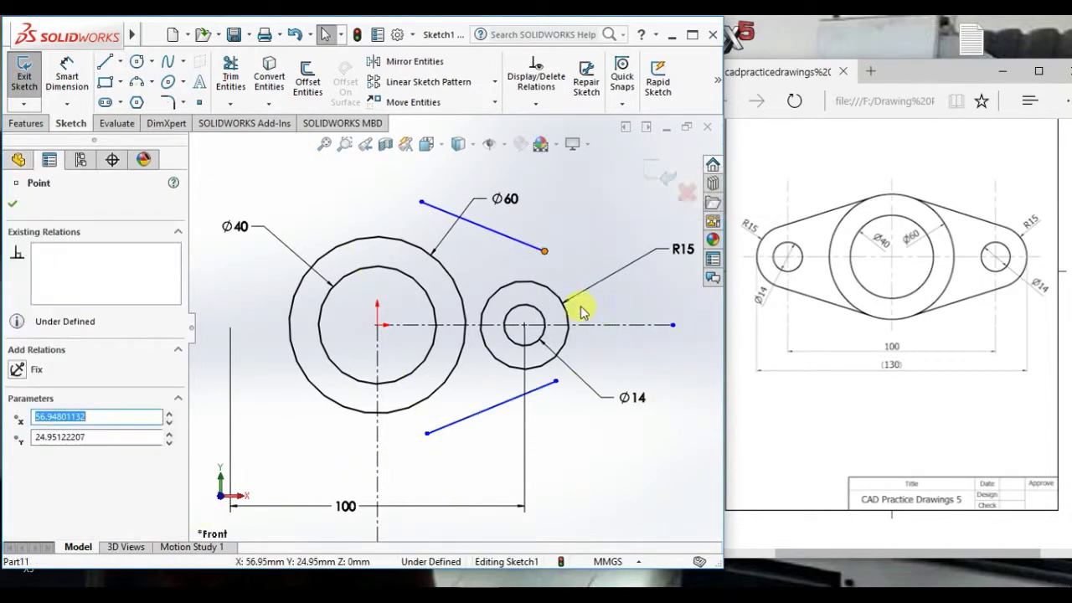
pyautogui.keyDown('ctrl'); pyautogui.click(555, 290); pyautogui.keyUp('ctrl')
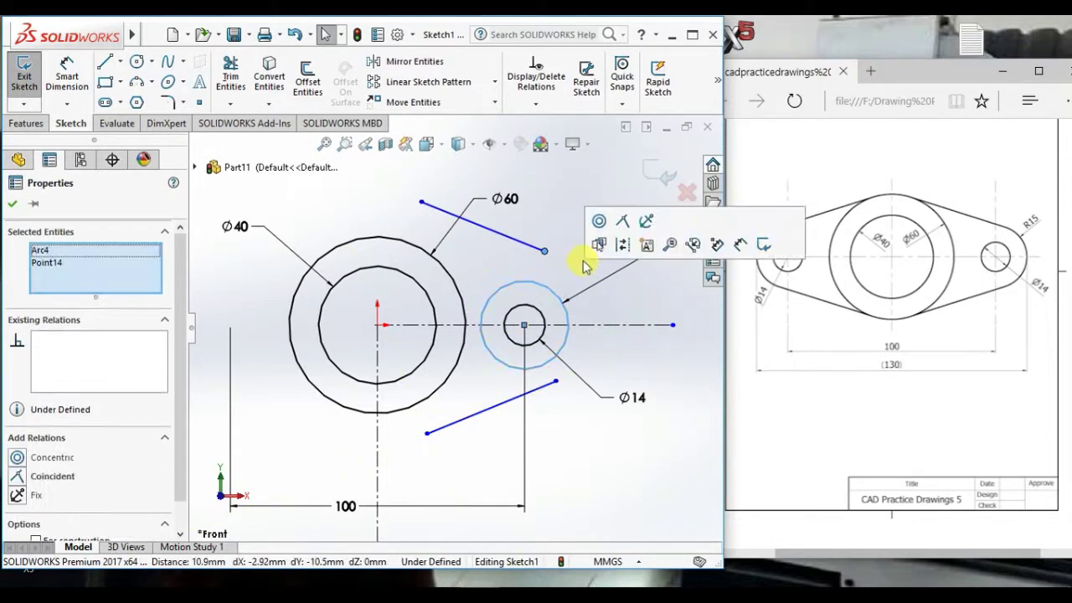
pyautogui.click(624, 222)
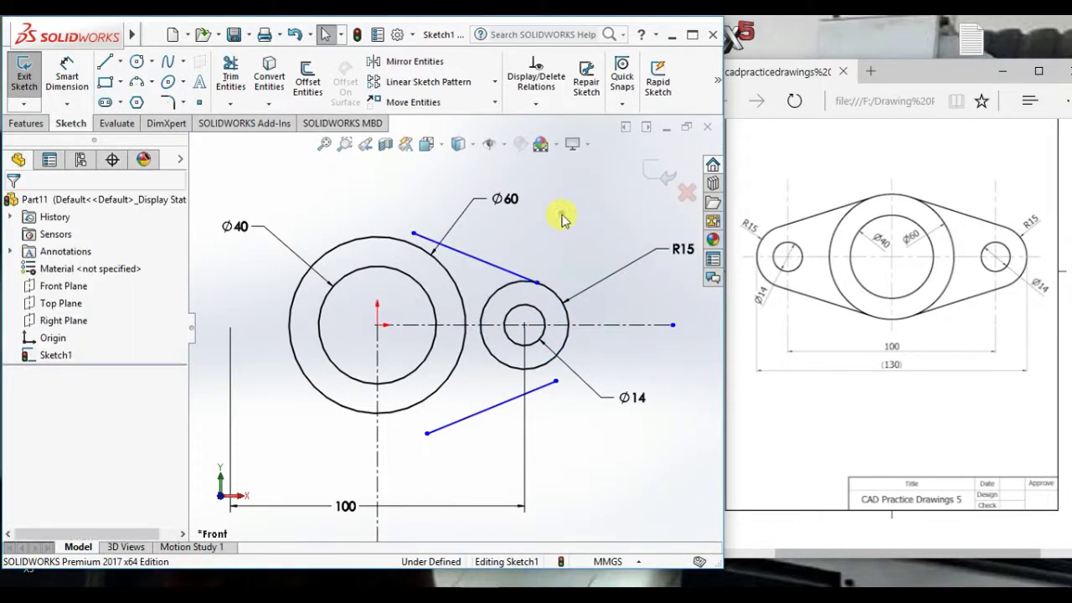
pyautogui.click(413, 233)
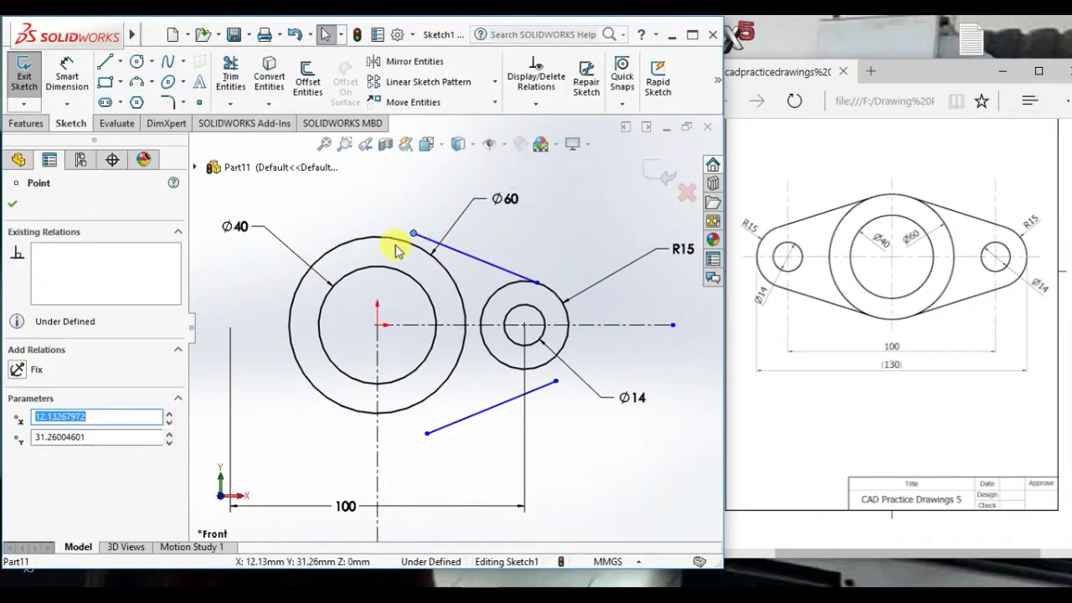
pyautogui.keyDown('ctrl'); pyautogui.click(408, 242); pyautogui.keyUp('ctrl')
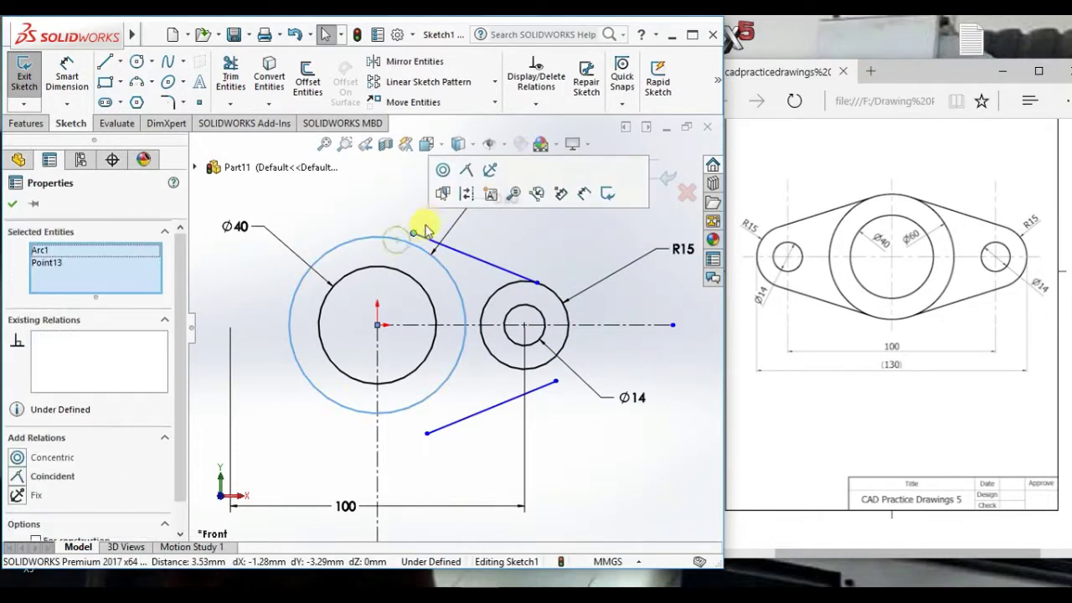
pyautogui.click(466, 170)
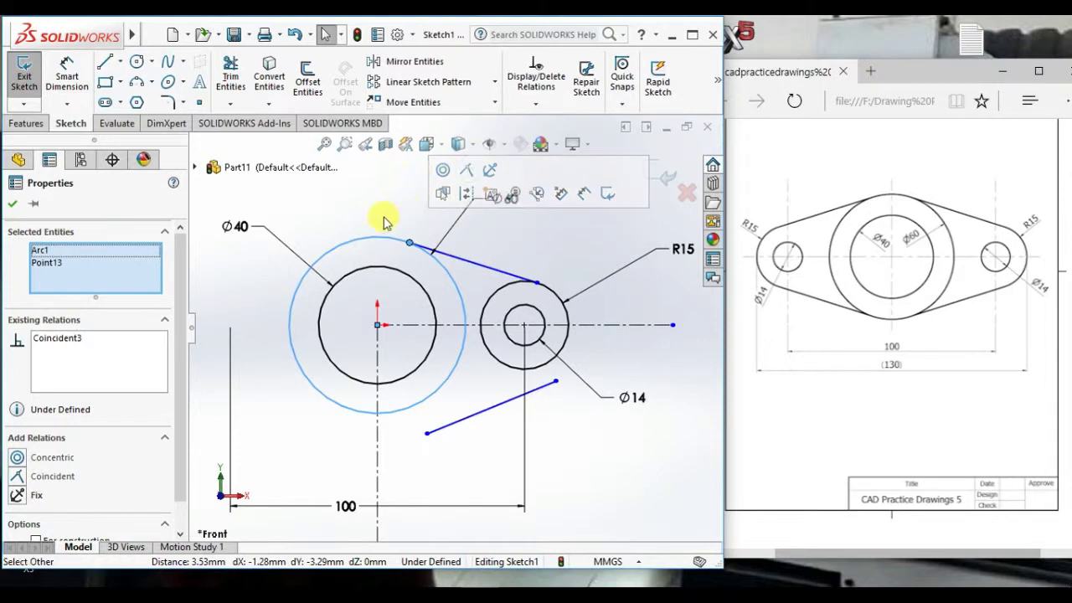
# - Make the upper line tangent to both the R15 lug circle and the Ø60 boss
pyautogui.click(493, 273)
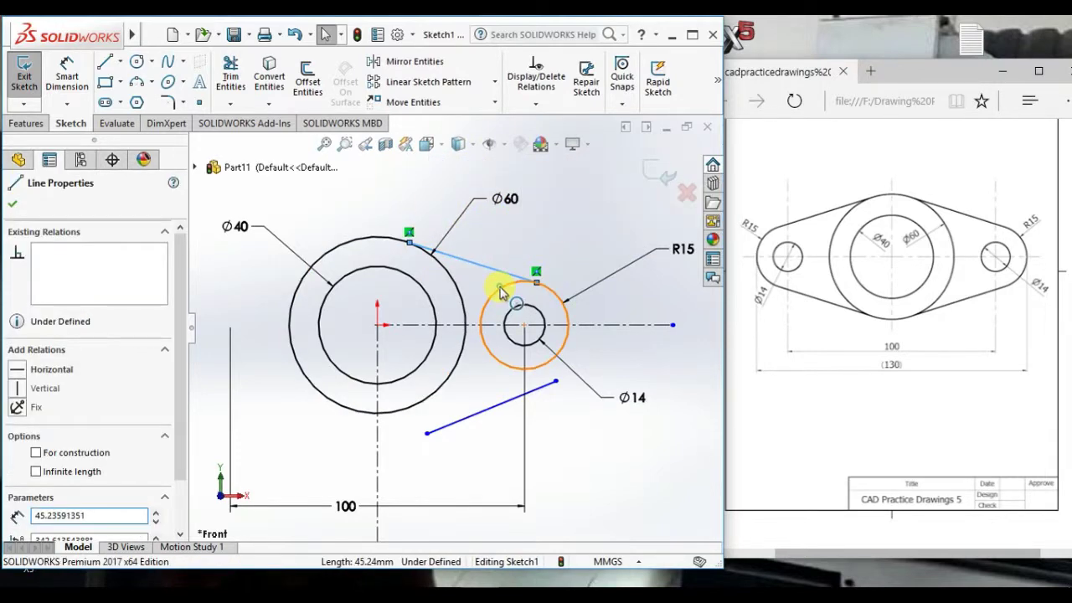
pyautogui.keyDown('ctrl'); pyautogui.click(501, 289); pyautogui.keyUp('ctrl')
pyautogui.click(545, 219)
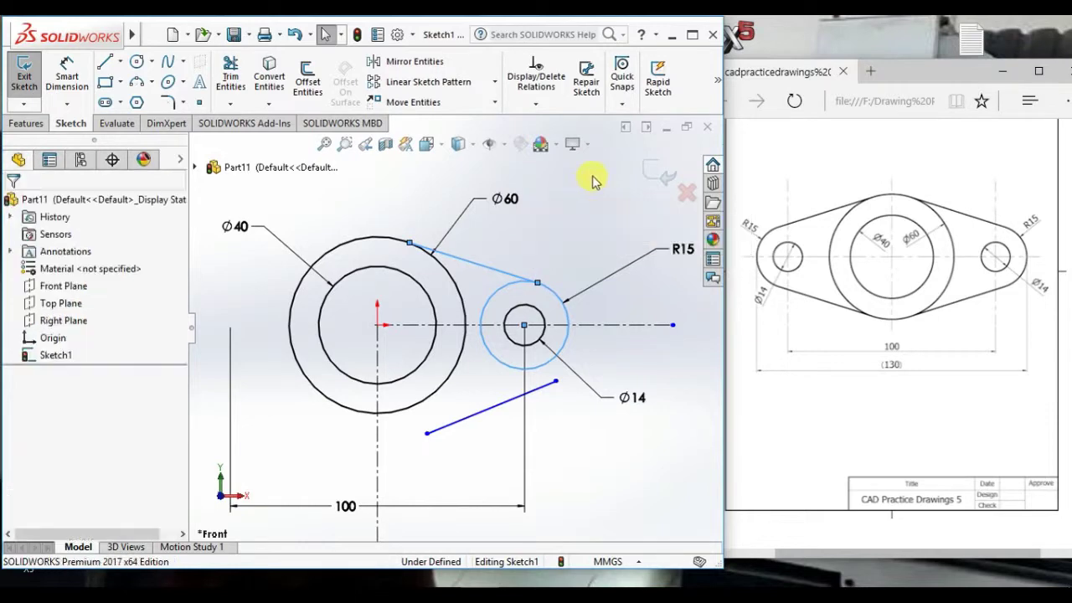
pyautogui.click(462, 258)
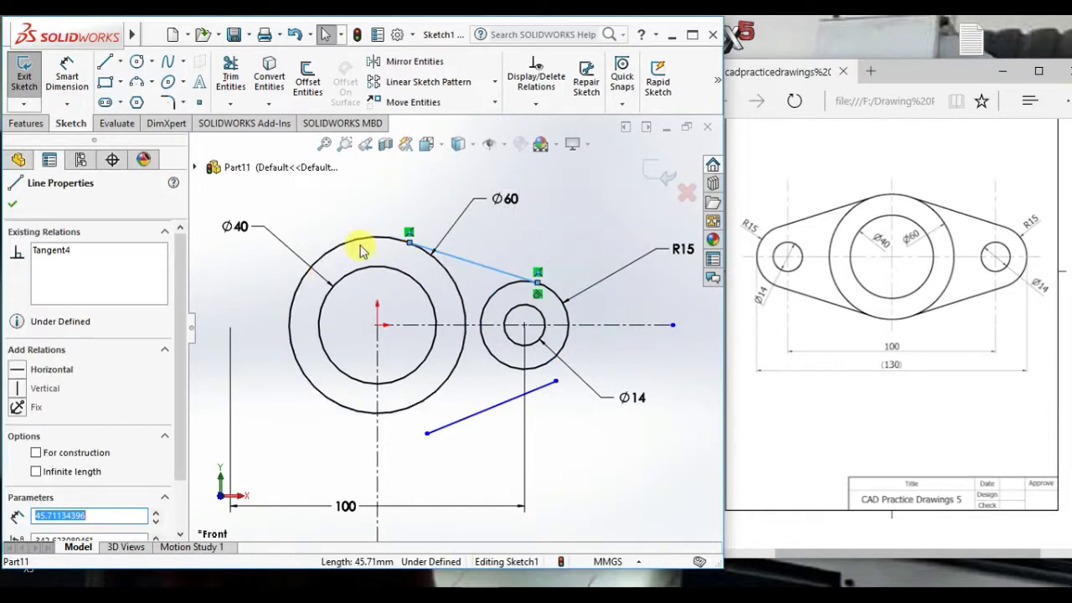
pyautogui.keyDown('ctrl'); pyautogui.click(381, 239); pyautogui.keyUp('ctrl')
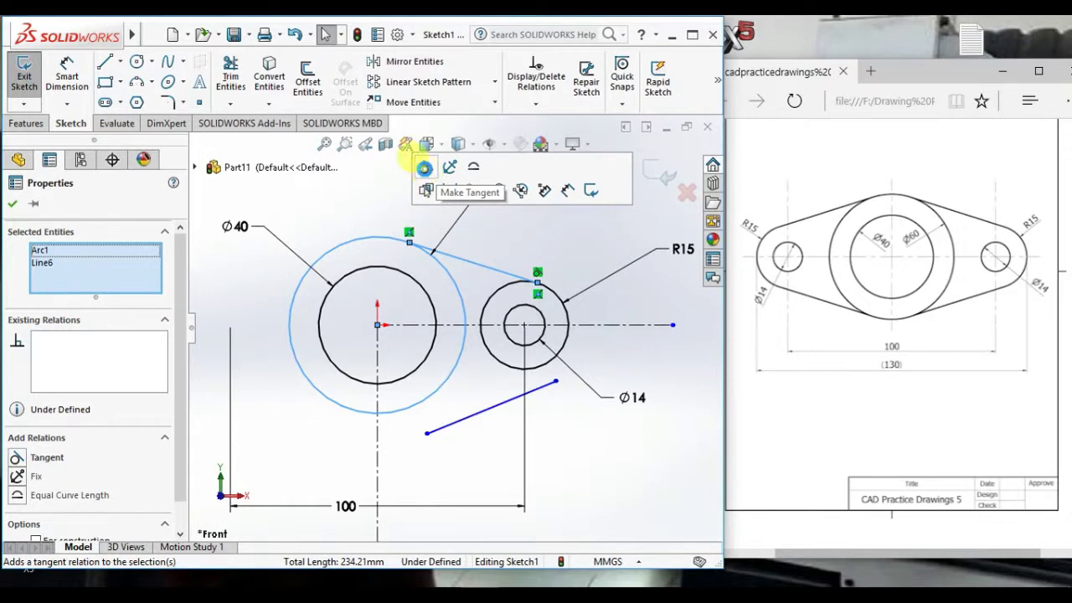
pyautogui.click(425, 169)
pyautogui.click(581, 242)
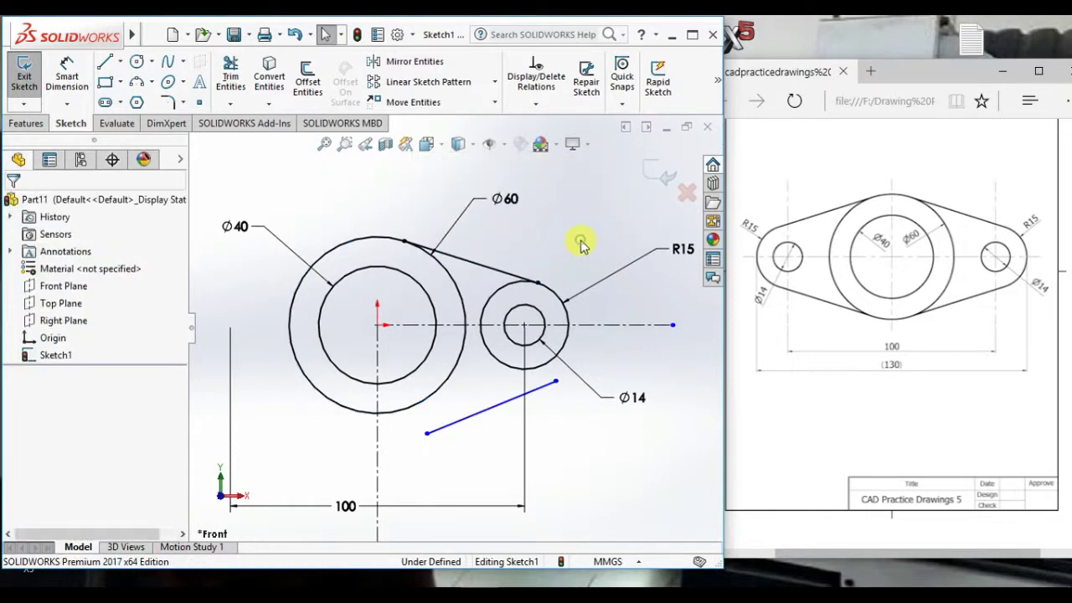
# - Make the lower line's ends coincident with the R15 circle and the Ø60 circle
pyautogui.click(555, 382)
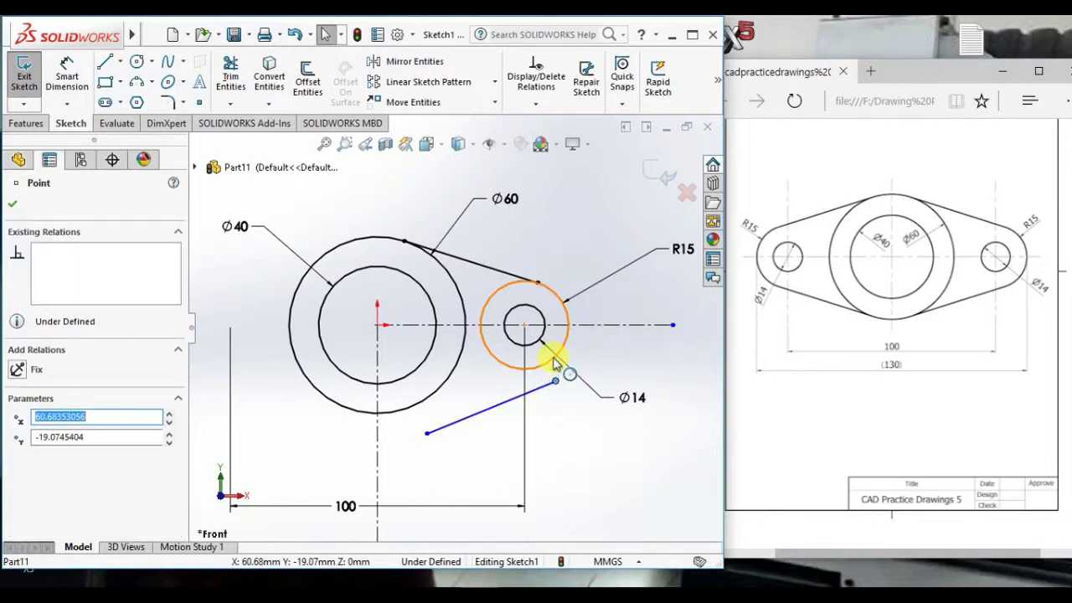
pyautogui.keyDown('ctrl'); pyautogui.click(554, 357); pyautogui.keyUp('ctrl')
pyautogui.click(621, 288)
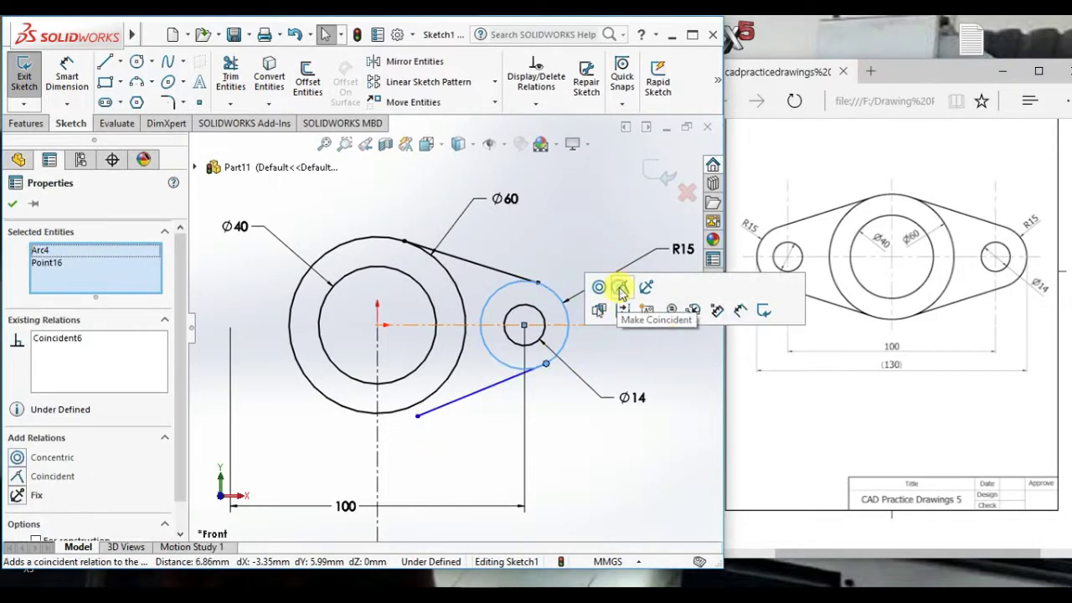
pyautogui.click(581, 230)
pyautogui.click(418, 418)
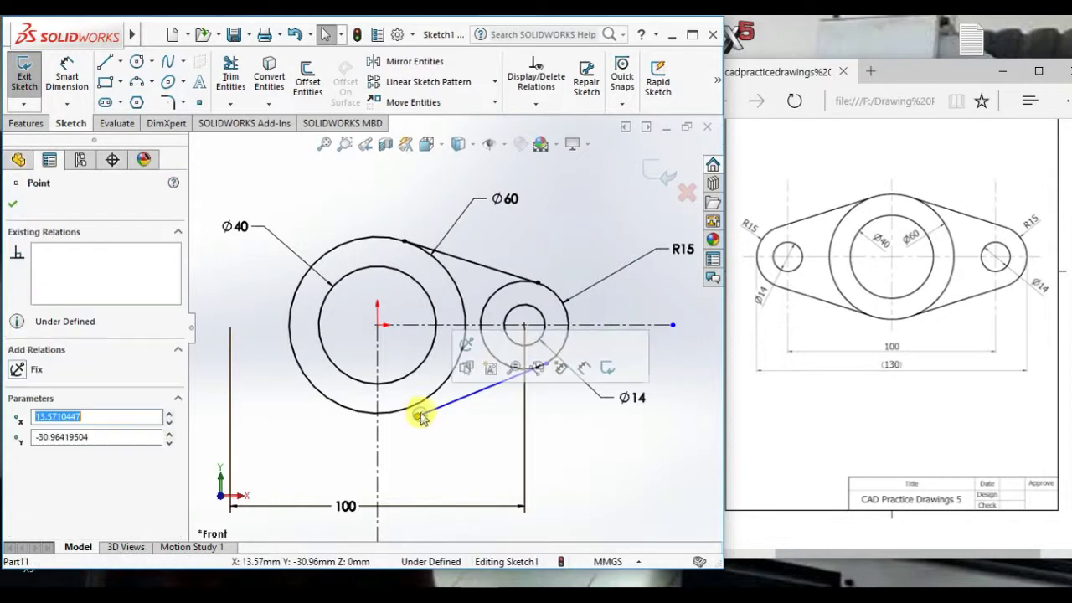
pyautogui.keyDown('ctrl'); pyautogui.click(446, 387); pyautogui.keyUp('ctrl')
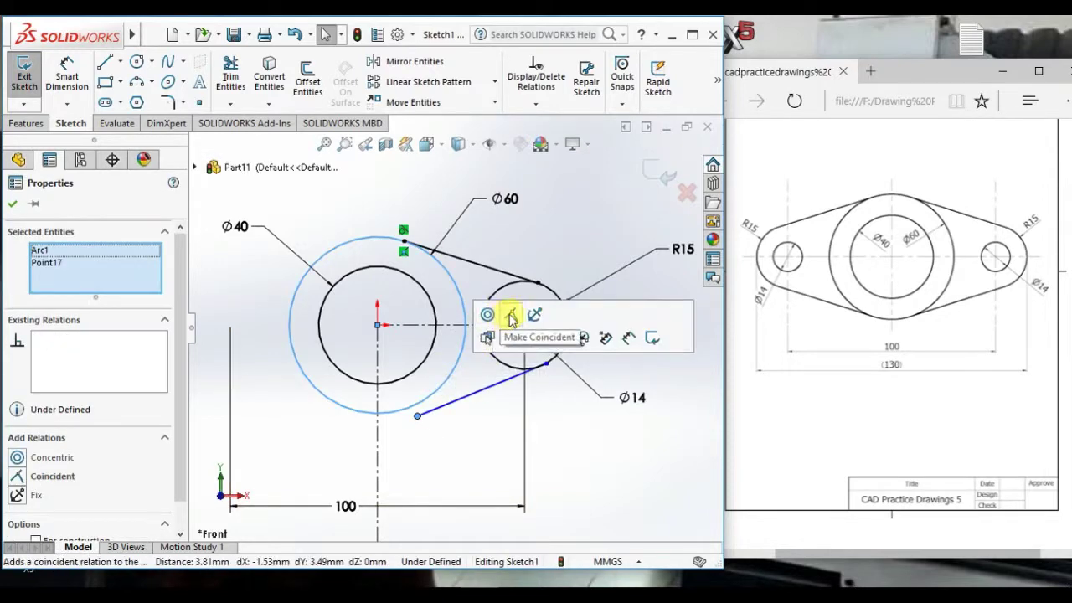
pyautogui.click(510, 313)
pyautogui.click(473, 469)
# - Make the lower line tangent to both the Ø60 circle and the R15 circle
pyautogui.moveTo(462, 463); pyautogui.dragTo(427, 390)
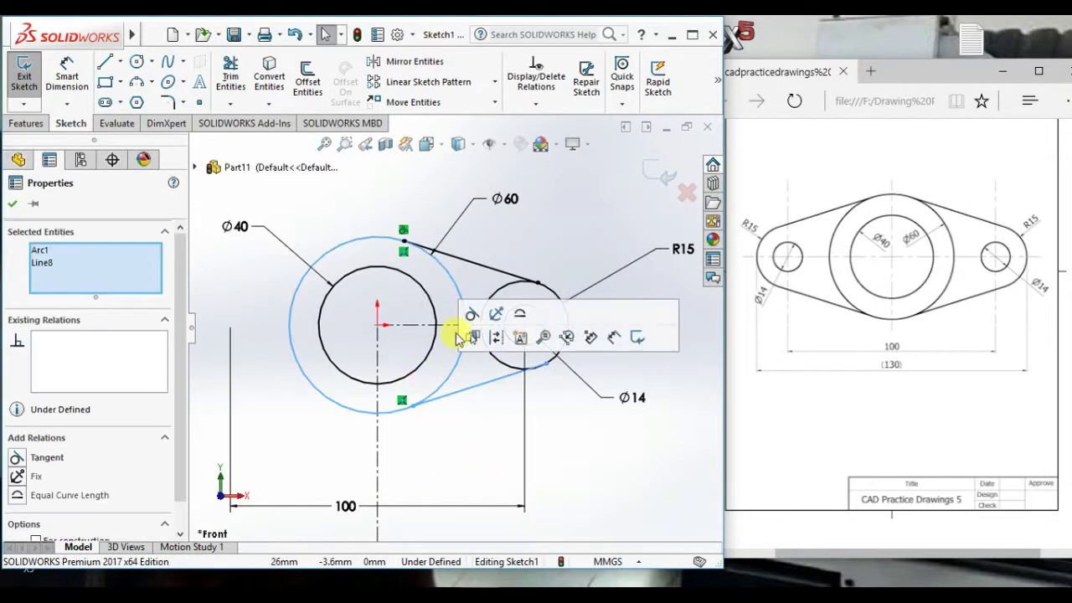
pyautogui.click(473, 318)
pyautogui.click(559, 410)
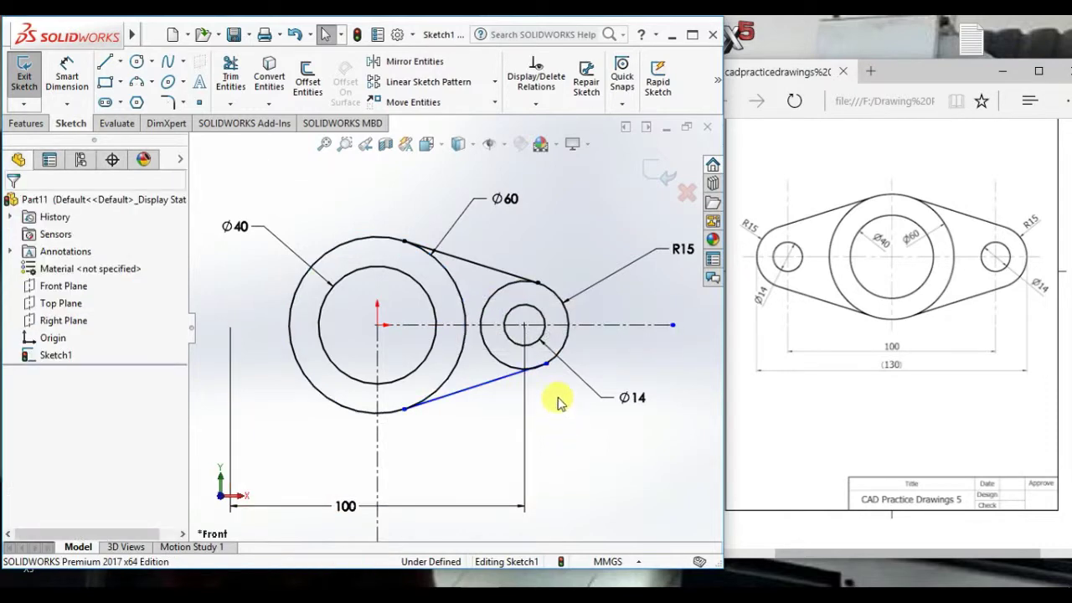
pyautogui.moveTo(558, 399); pyautogui.dragTo(541, 357)
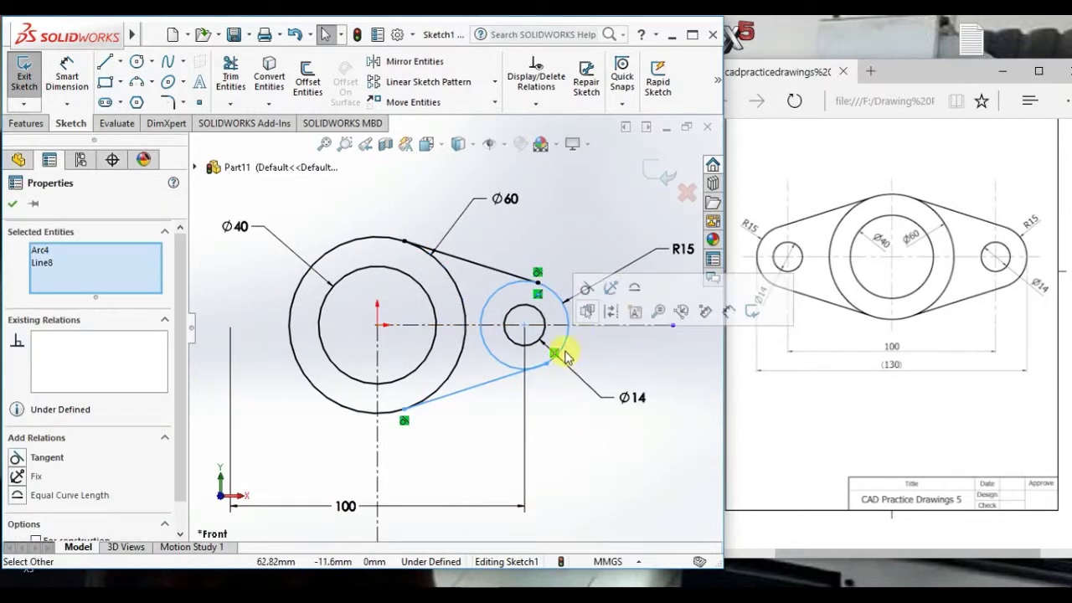
pyautogui.click(585, 288)
pyautogui.click(555, 232)
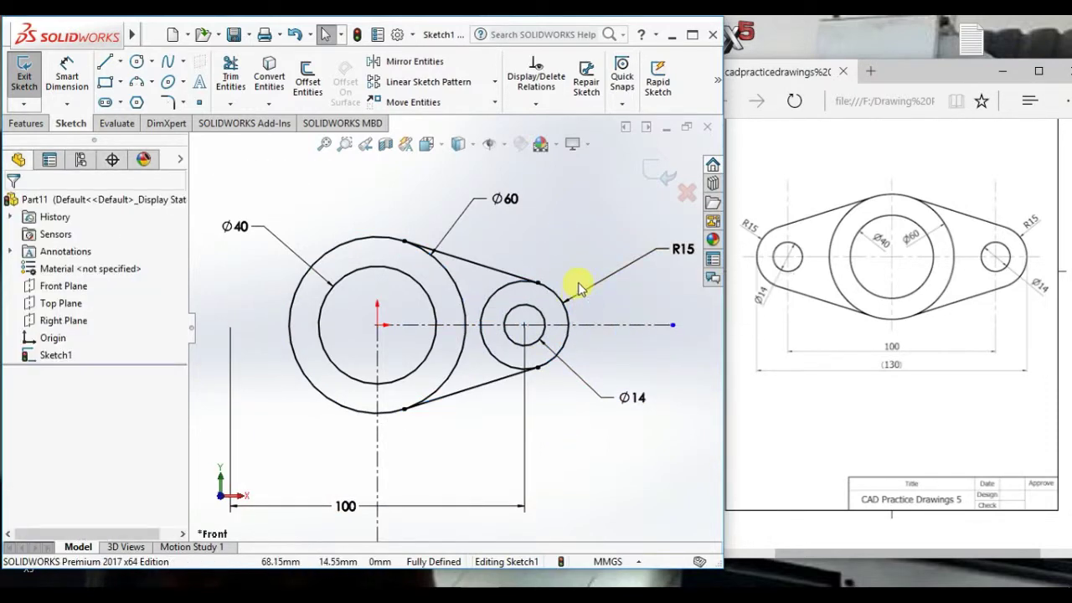
pyautogui.click(233, 73)
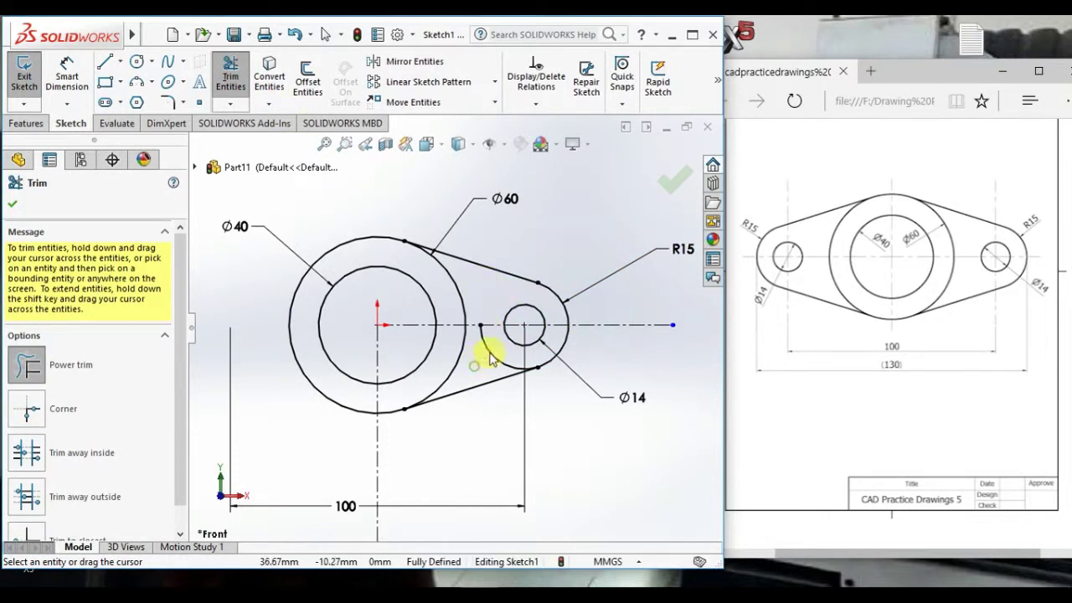
# - Trim the inner part of the R15 circle, then select both tangent lines and the R15 arc
pyautogui.click(688, 189)
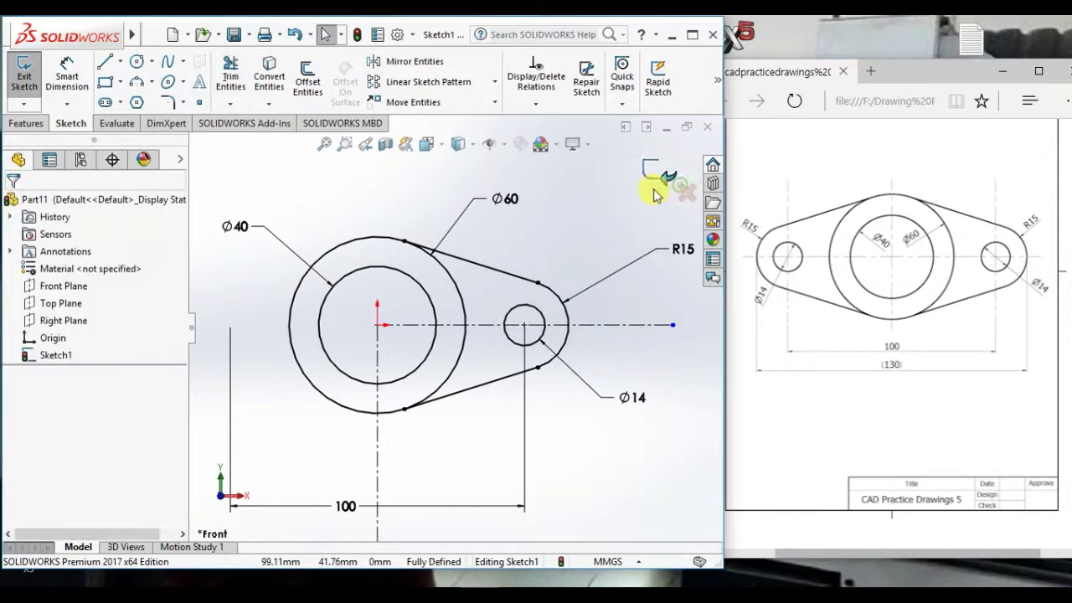
pyautogui.click(488, 273)
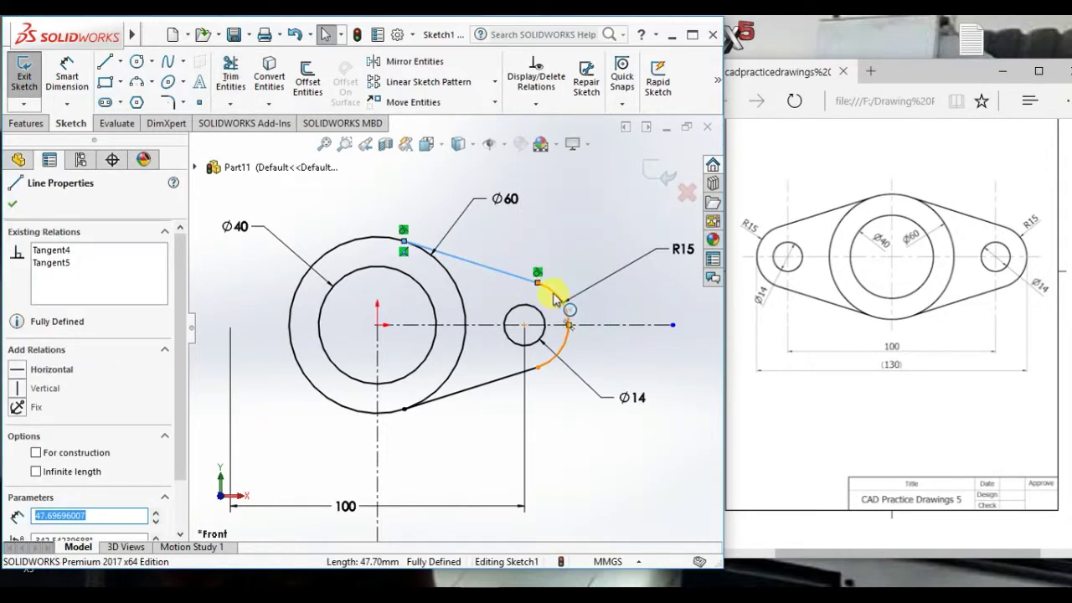
pyautogui.keyDown('ctrl'); pyautogui.click(553, 296); pyautogui.keyUp('ctrl')
pyautogui.keyDown('ctrl'); pyautogui.click(490, 392); pyautogui.keyUp('ctrl')
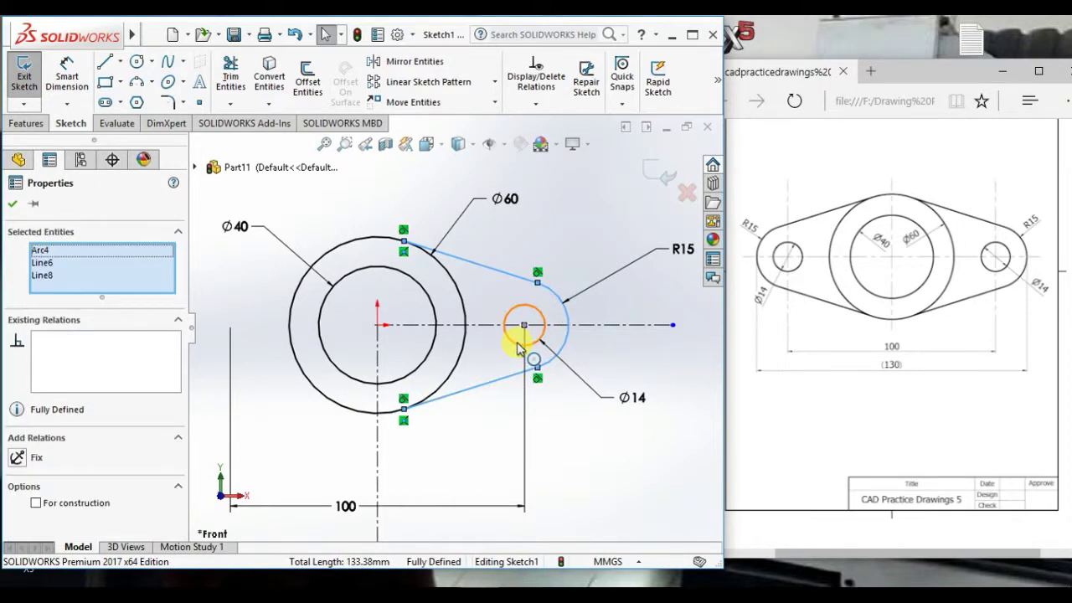
# - Mirror the Ø14 hole, R15 arc and both tangent lines about the vertical centerline
pyautogui.keyDown('ctrl'); pyautogui.click(517, 349); pyautogui.keyUp('ctrl')
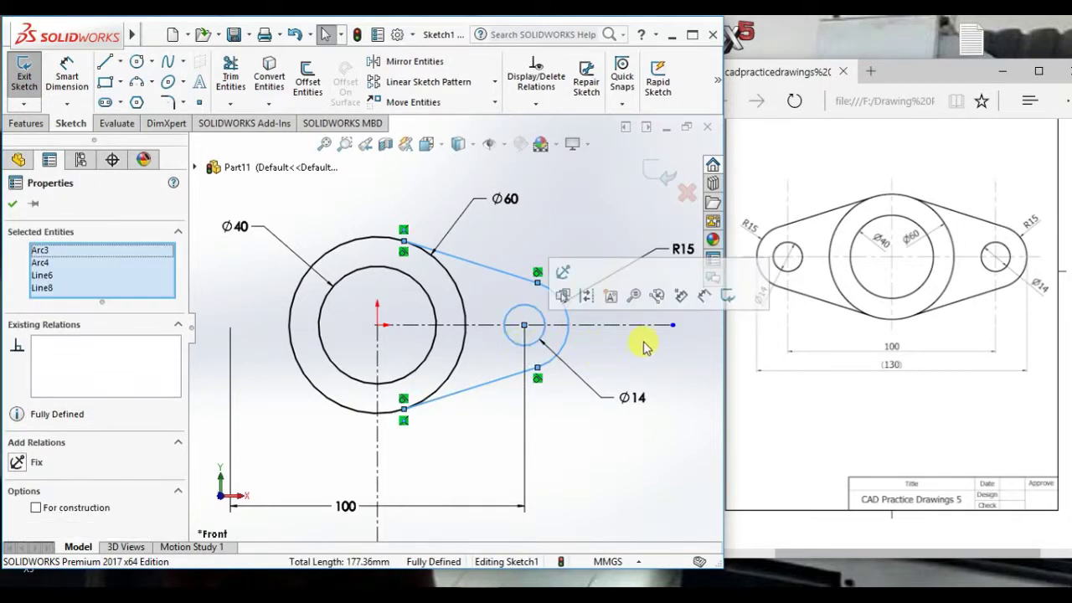
pyautogui.click(413, 67)
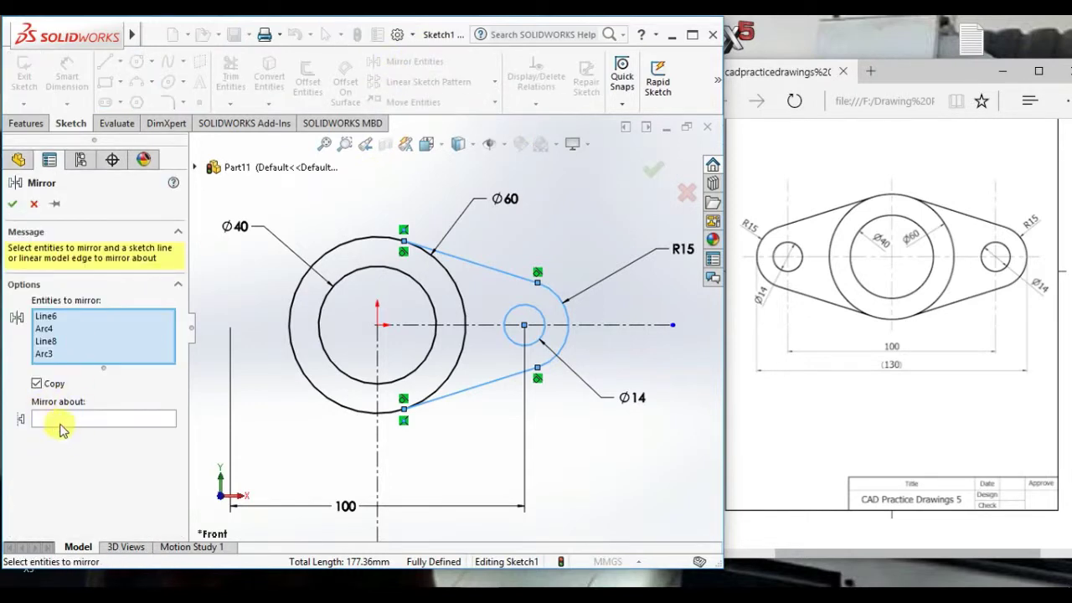
pyautogui.click(113, 419)
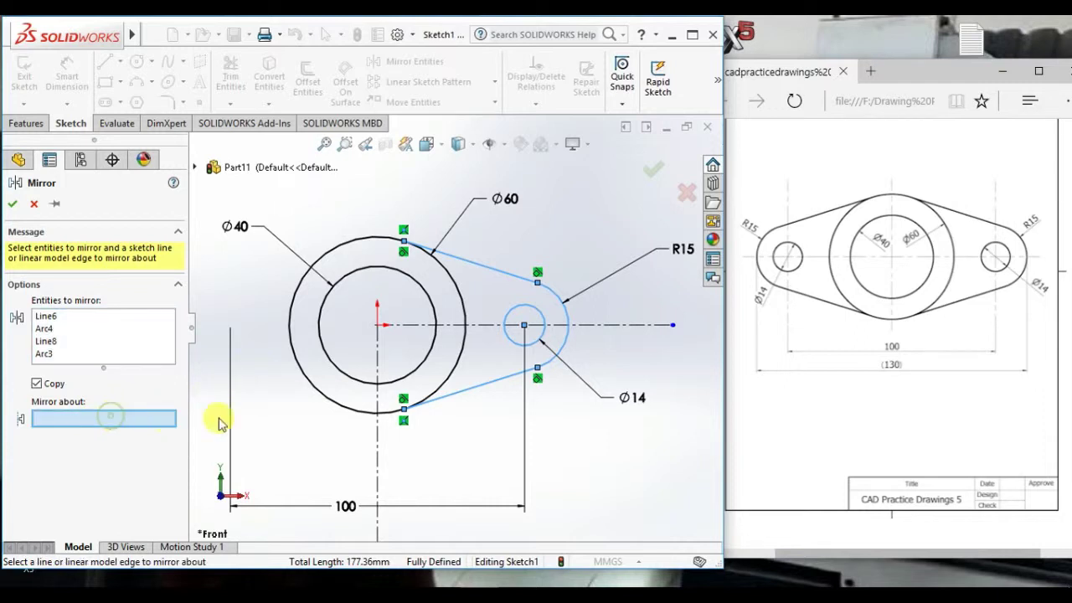
pyautogui.click(379, 460)
pyautogui.scroll(4, 471, 455)
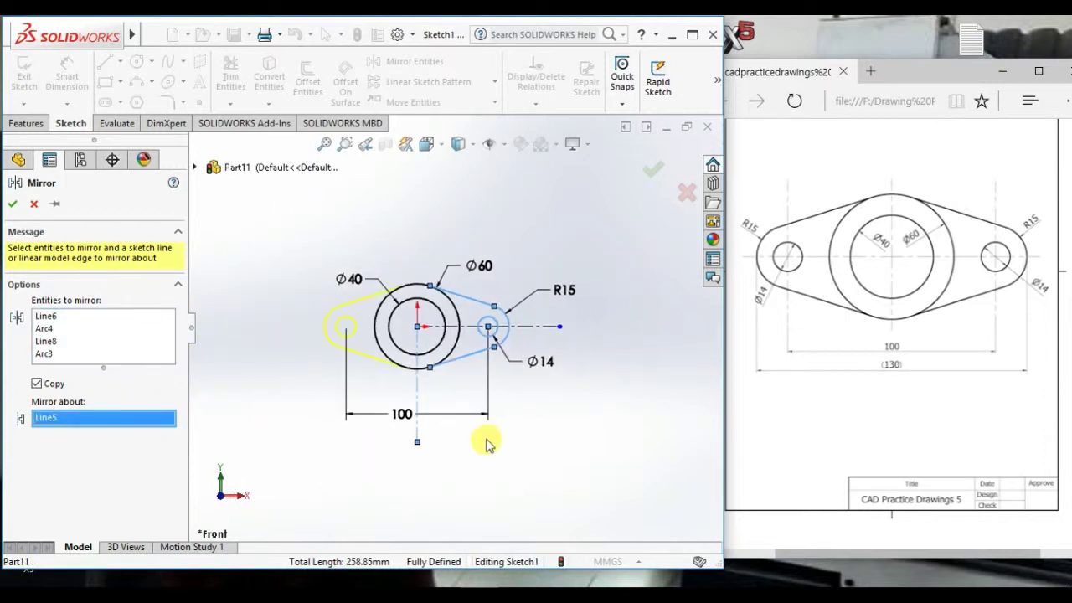
pyautogui.scroll(-1, 378, 410)
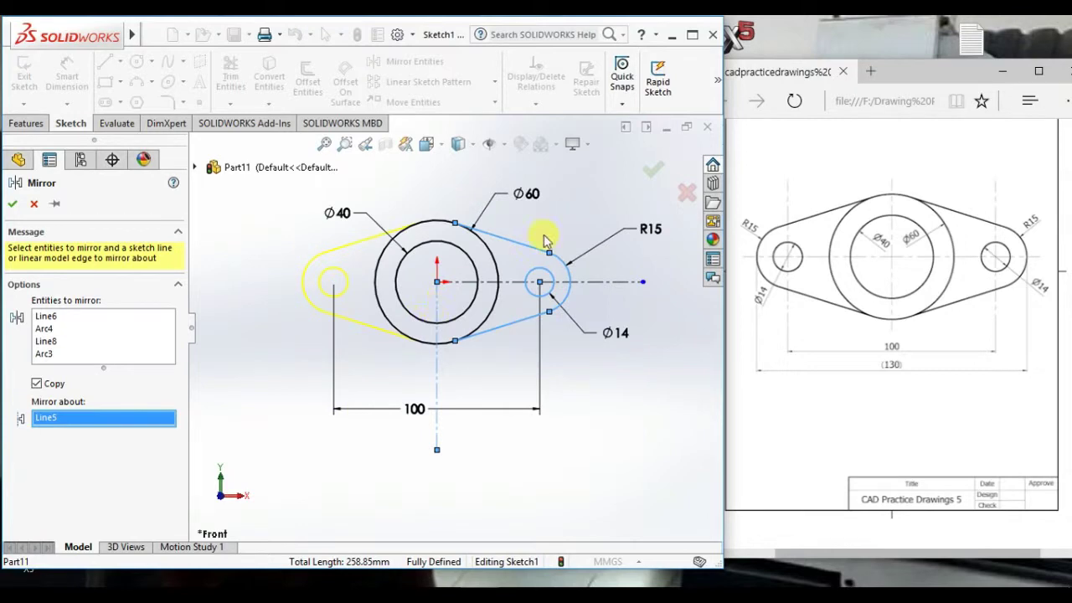
pyautogui.click(655, 170)
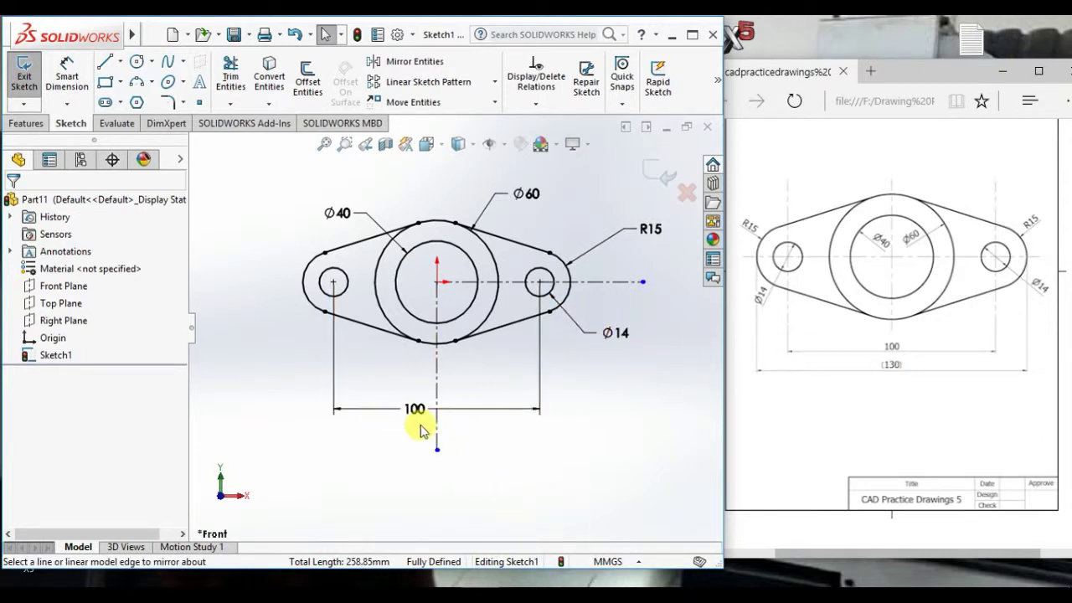
# - Shorten the vertical centreline from the bottom and nudge the 100 dimension up toward the plate
pyautogui.moveTo(436, 450); pyautogui.dragTo(436, 374)
pyautogui.click(502, 497)
pyautogui.moveTo(419, 419); pyautogui.dragTo(438, 401)
pyautogui.scroll(-1, 494, 210)
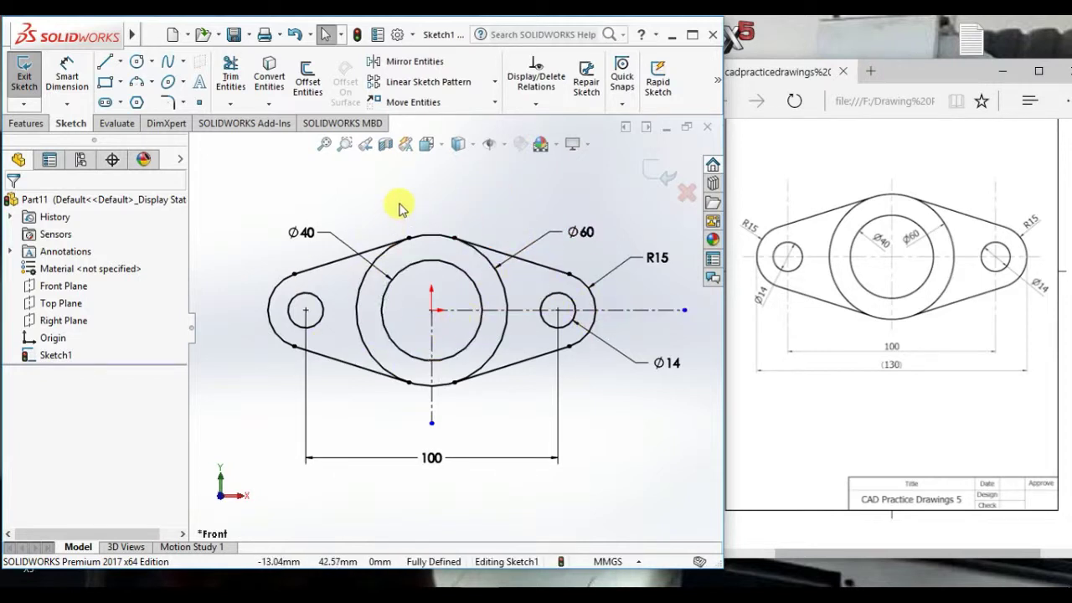
# - Select the right lug outline chain plus the right Ø14 hole and the Ø60 and Ø40 circles
pyautogui.rightClick(491, 251)
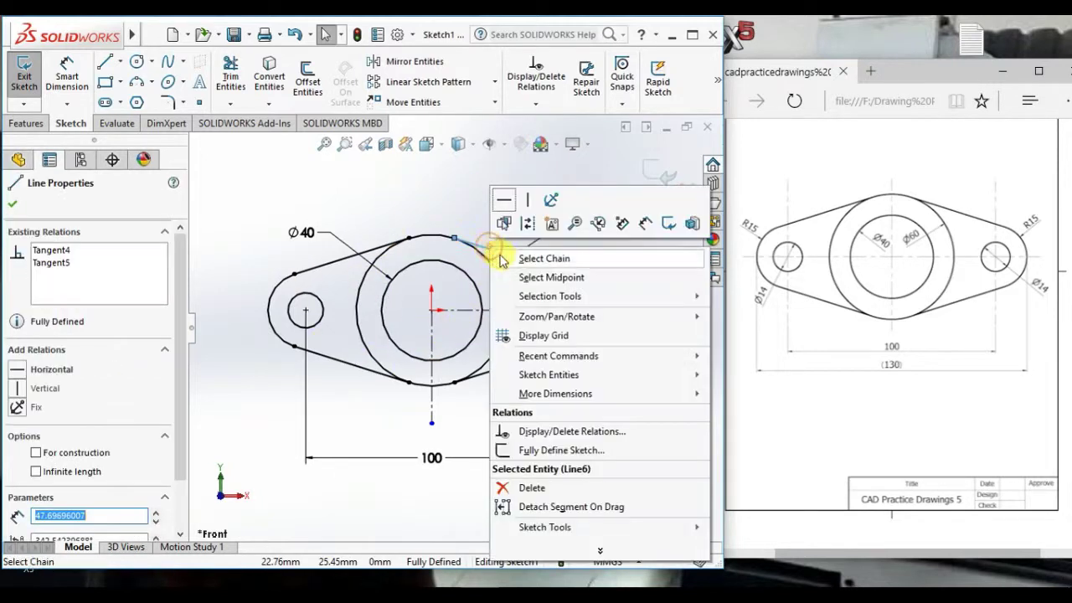
pyautogui.click(542, 258)
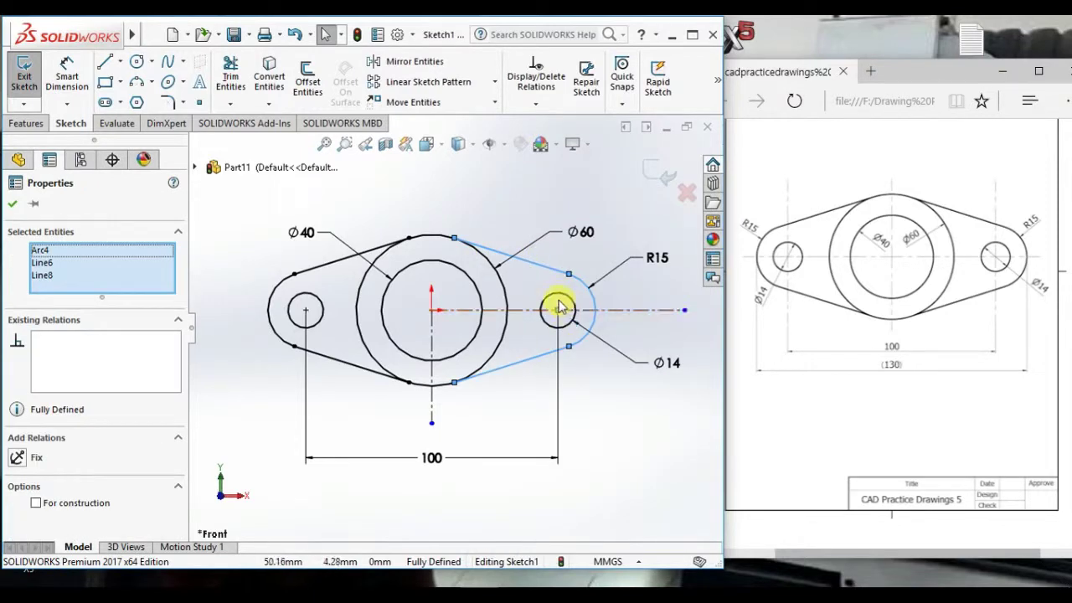
pyautogui.keyDown('ctrl'); pyautogui.click(559, 297); pyautogui.keyUp('ctrl')
pyautogui.keyDown('ctrl'); pyautogui.click(506, 285); pyautogui.keyUp('ctrl')
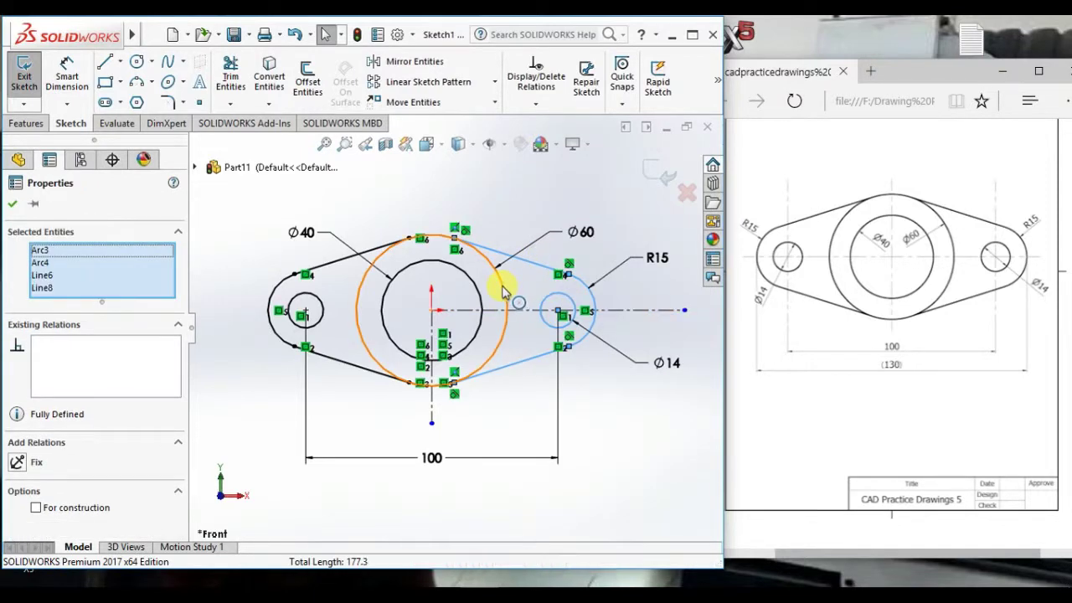
pyautogui.keyDown('ctrl'); pyautogui.click(479, 294); pyautogui.keyUp('ctrl')
# - Add the left lug outline chain and the left Ø14 hole to the selection
pyautogui.keyDown('ctrl'); pyautogui.click(383, 244); pyautogui.keyUp('ctrl')
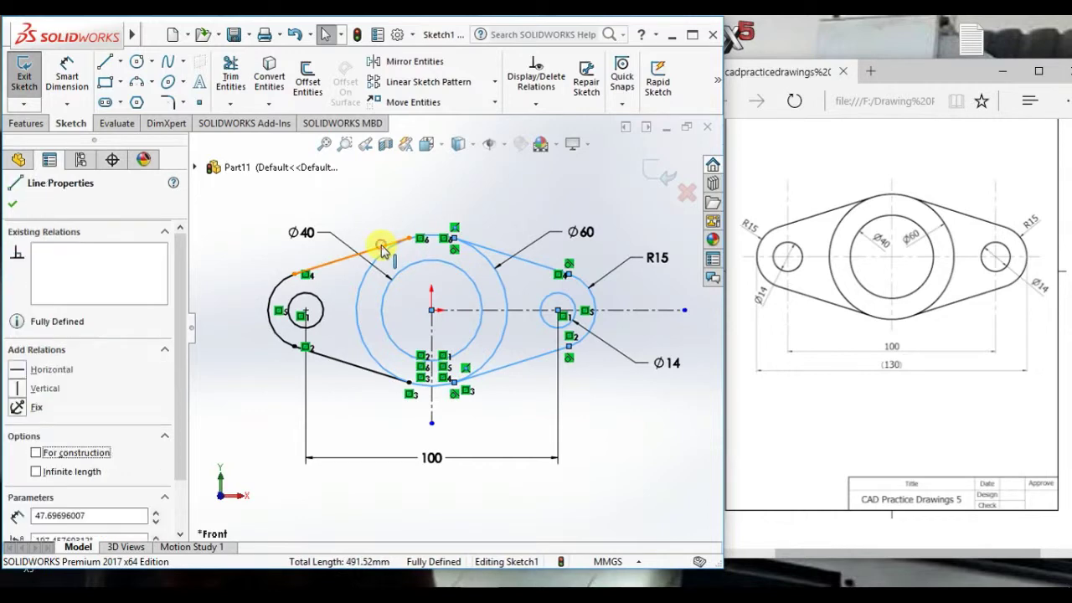
pyautogui.rightClick(383, 245)
pyautogui.click(431, 256)
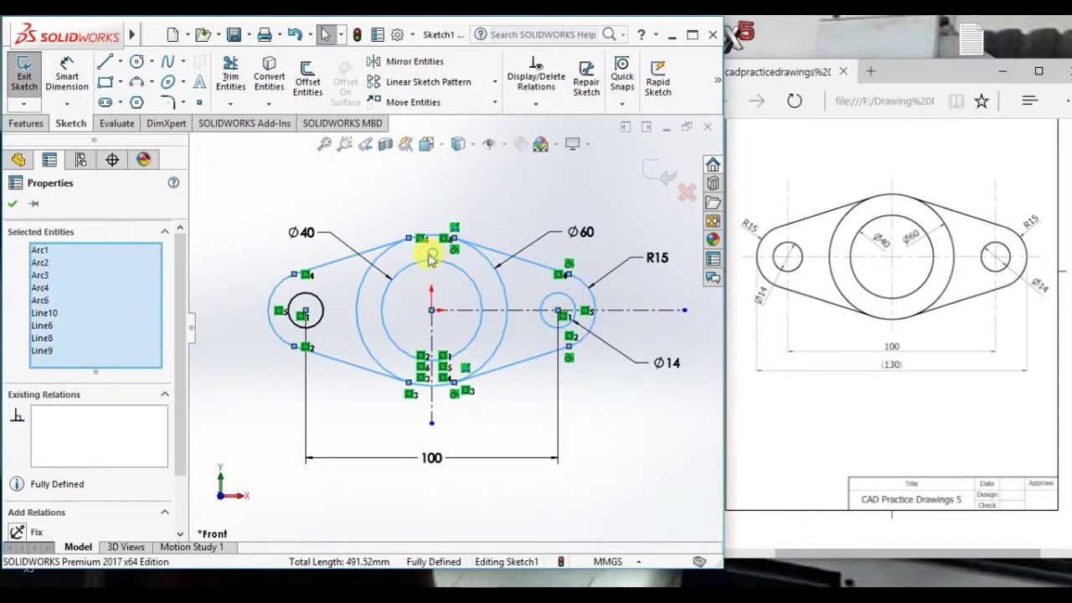
pyautogui.keyDown('ctrl'); pyautogui.click(324, 314); pyautogui.keyUp('ctrl')
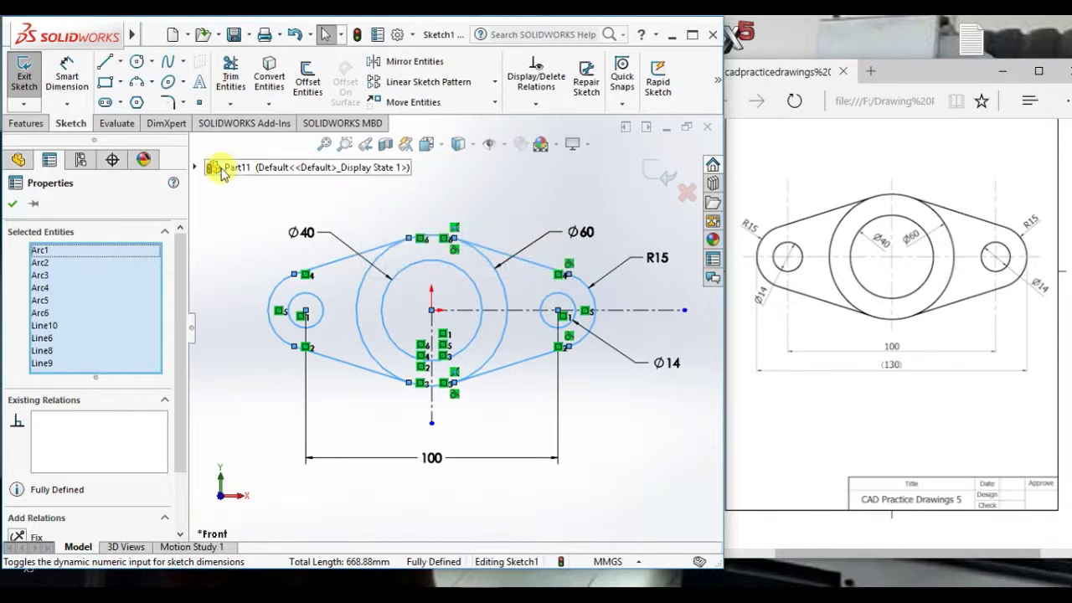
# - Use Evaluate > Measure to read the selected curves' total length of 668.88 mm
pyautogui.click(121, 127)
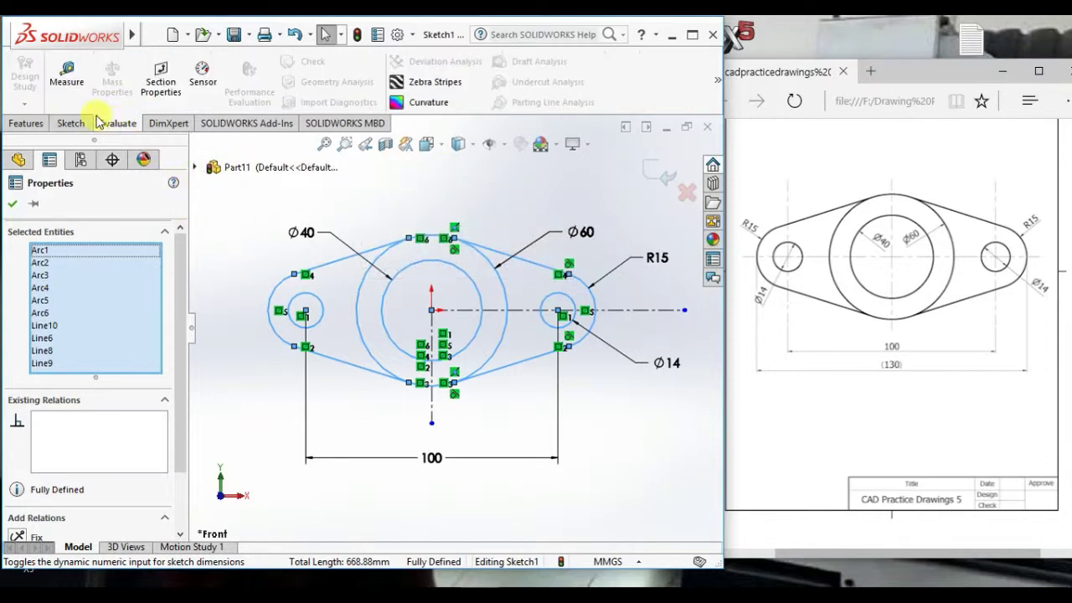
pyautogui.click(64, 79)
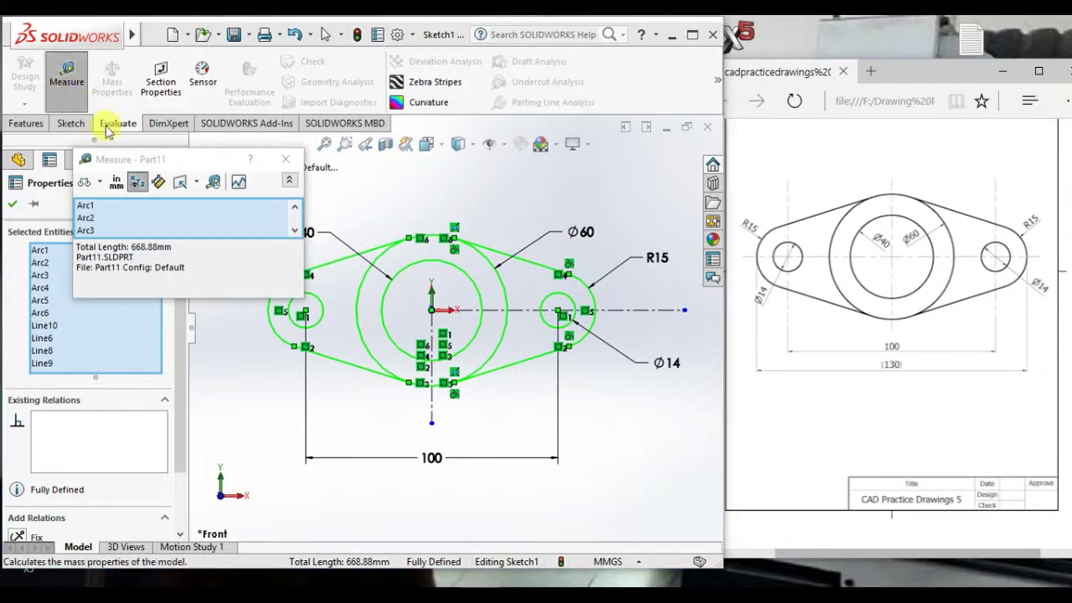